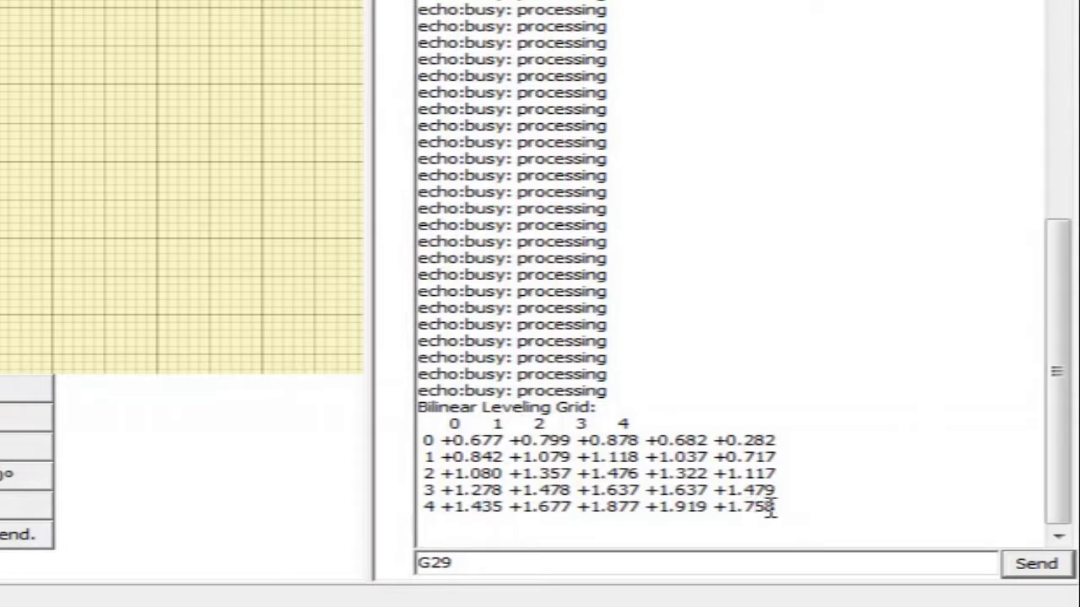
Copy the bilinear leveling grid values, including the column numbers, from the printer console into a blank Notepad document
{"action": "left_click_drag", "start_coordinate": [777, 504], "coordinate": [409, 423]}
{"action": "right_click", "coordinate": [473, 440]}
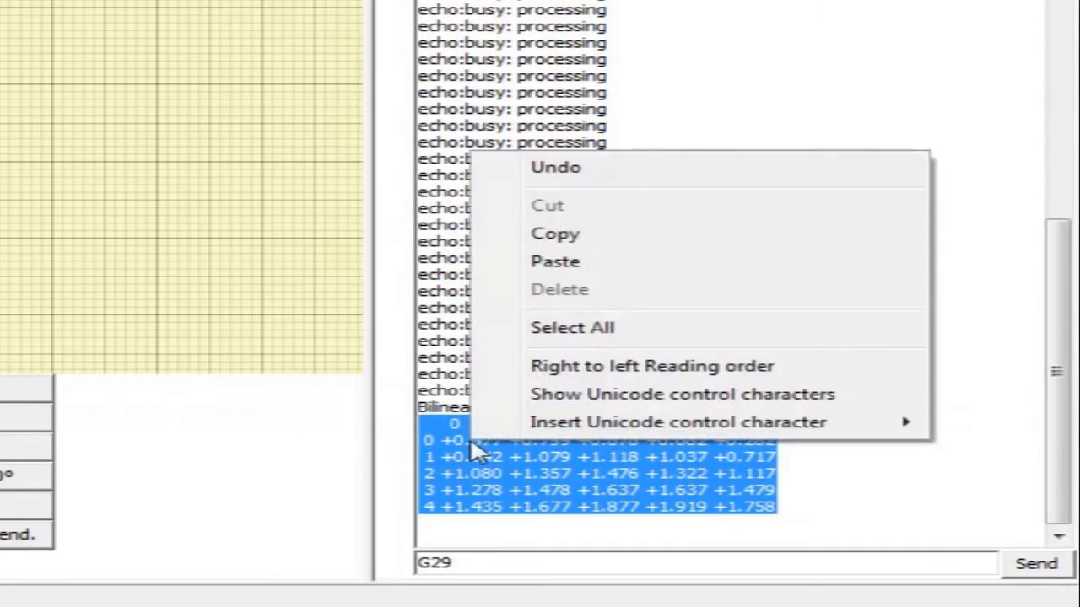
{"action": "left_click", "coordinate": [606, 240]}
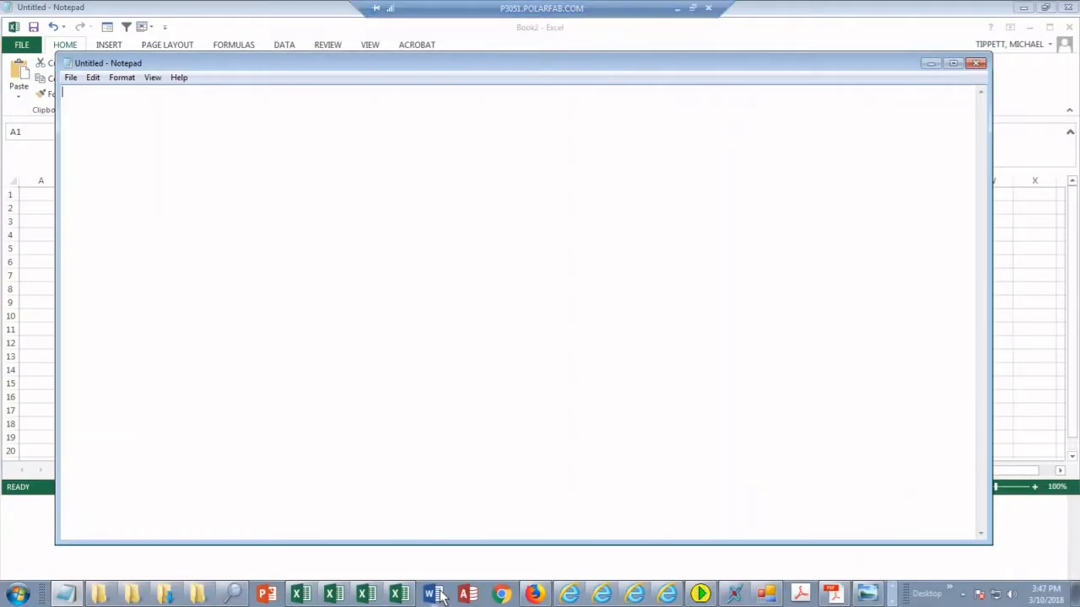
{"action": "right_click", "coordinate": [118, 116]}
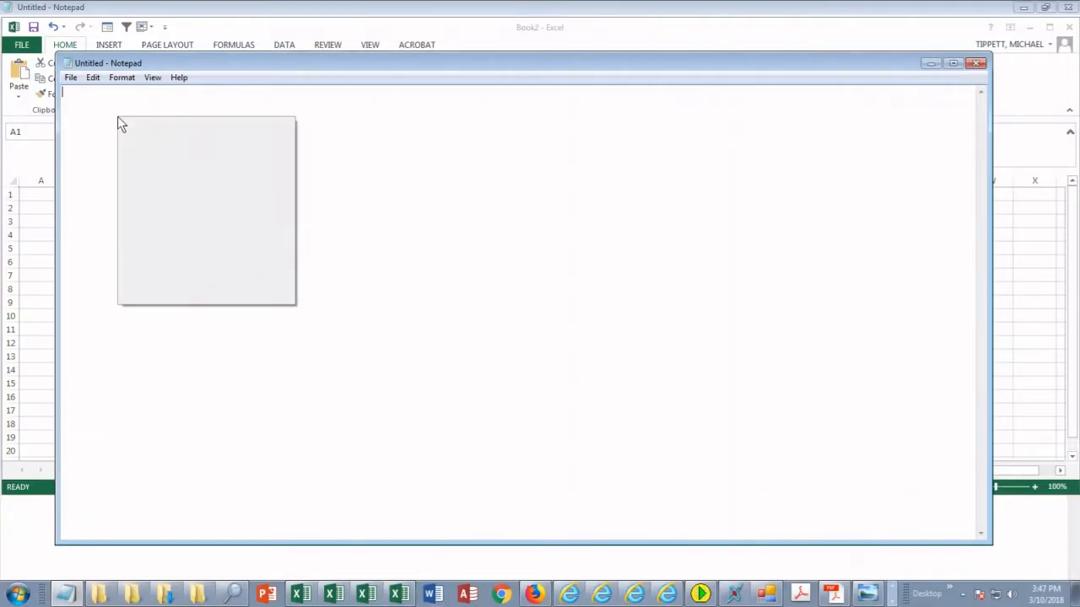
{"action": "left_click", "coordinate": [150, 176]}
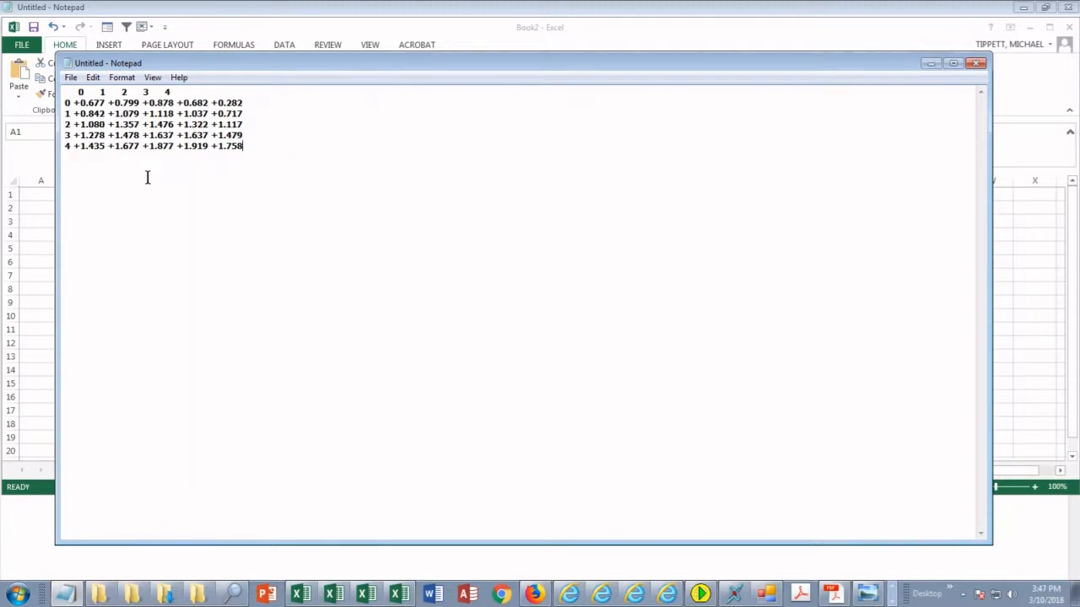
Save the pasted grid values to the Desktop as a text file named _grid01
{"action": "left_click", "coordinate": [71, 77]}
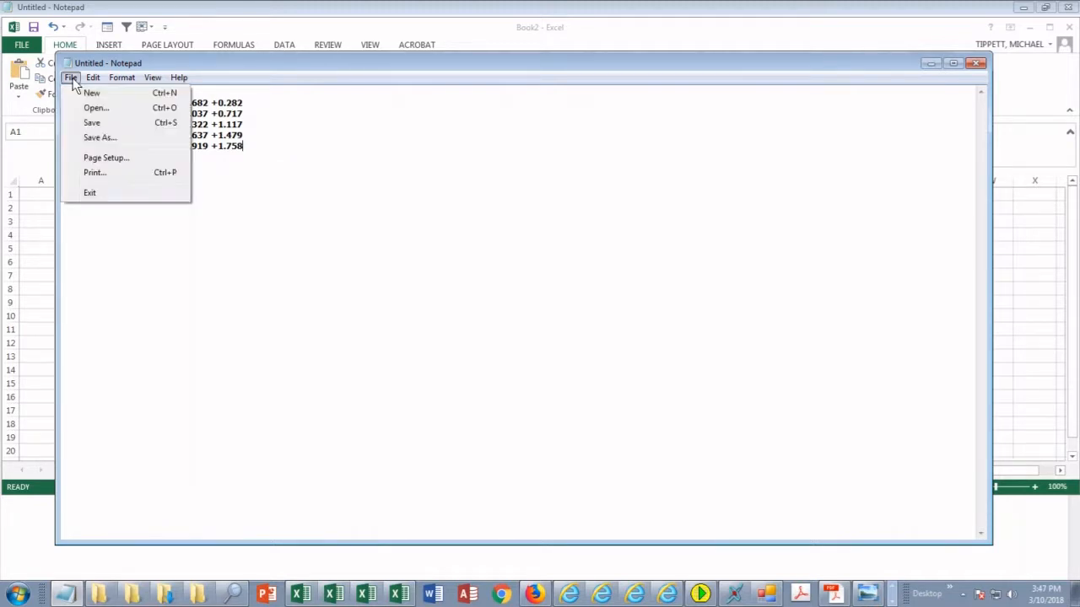
{"action": "left_click", "coordinate": [98, 139]}
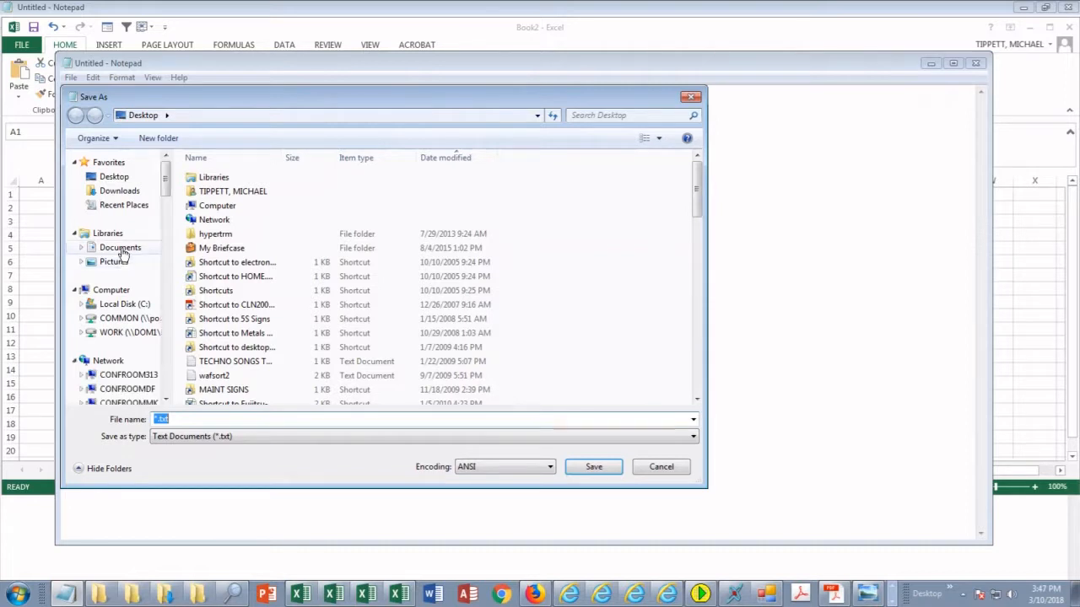
{"action": "left_click", "coordinate": [113, 176]}
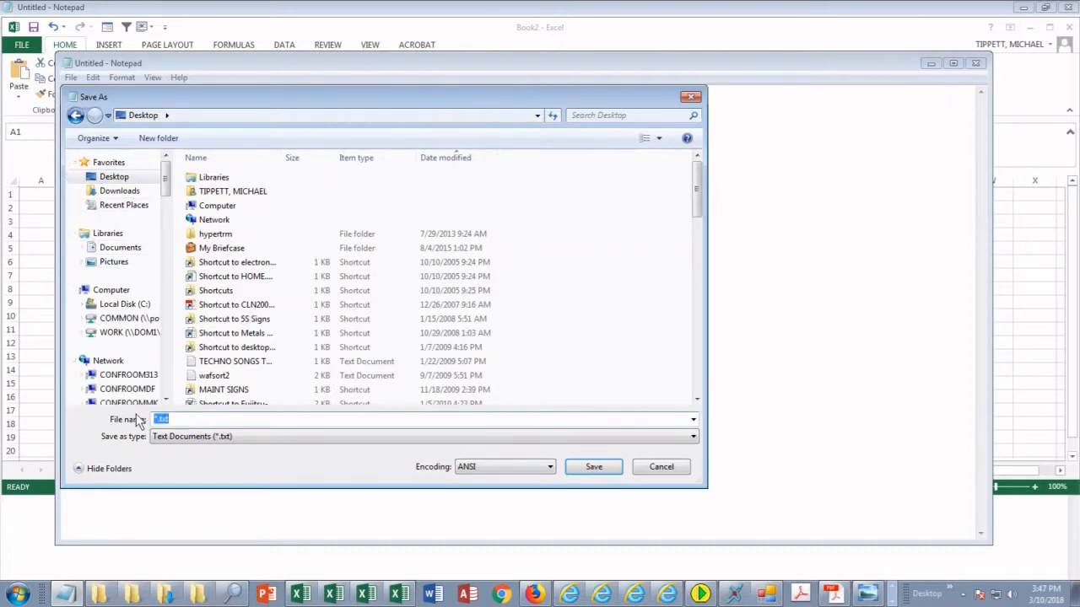
{"action": "type", "text": "_grid01"}
{"action": "left_click", "coordinate": [583, 470]}
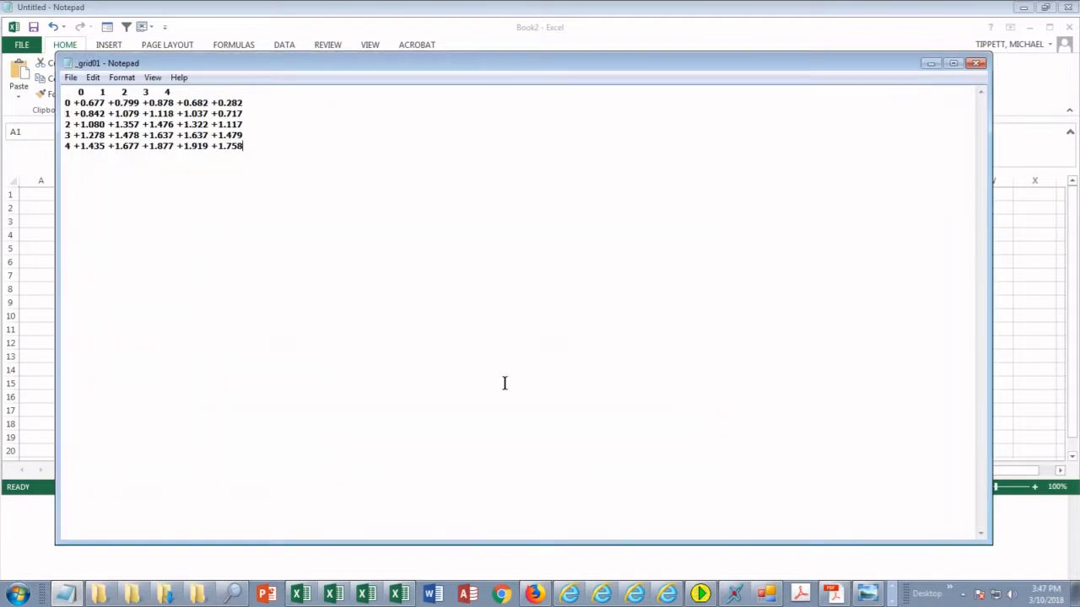
Switch to Excel and open the _grid01 text file from the Desktop folder, showing all file types
{"action": "left_click", "coordinate": [400, 590]}
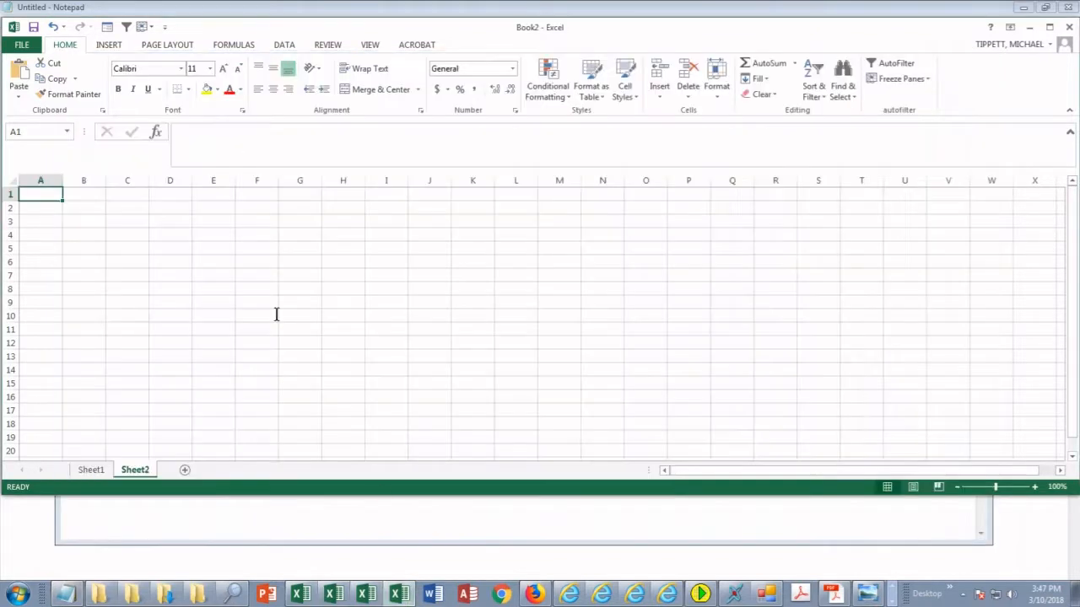
{"action": "left_click", "coordinate": [23, 46]}
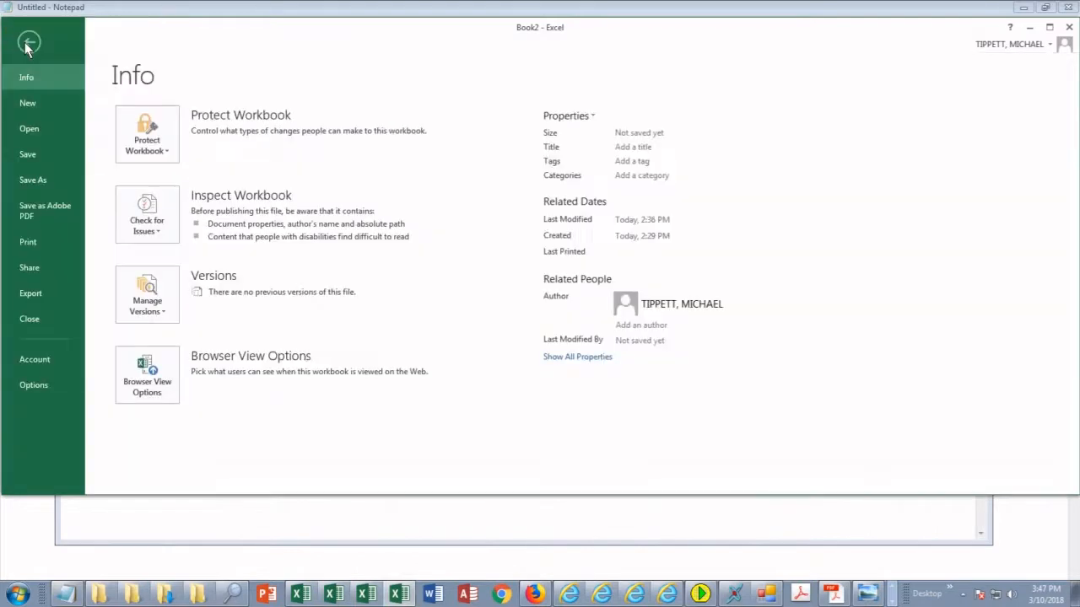
{"action": "left_click", "coordinate": [41, 128]}
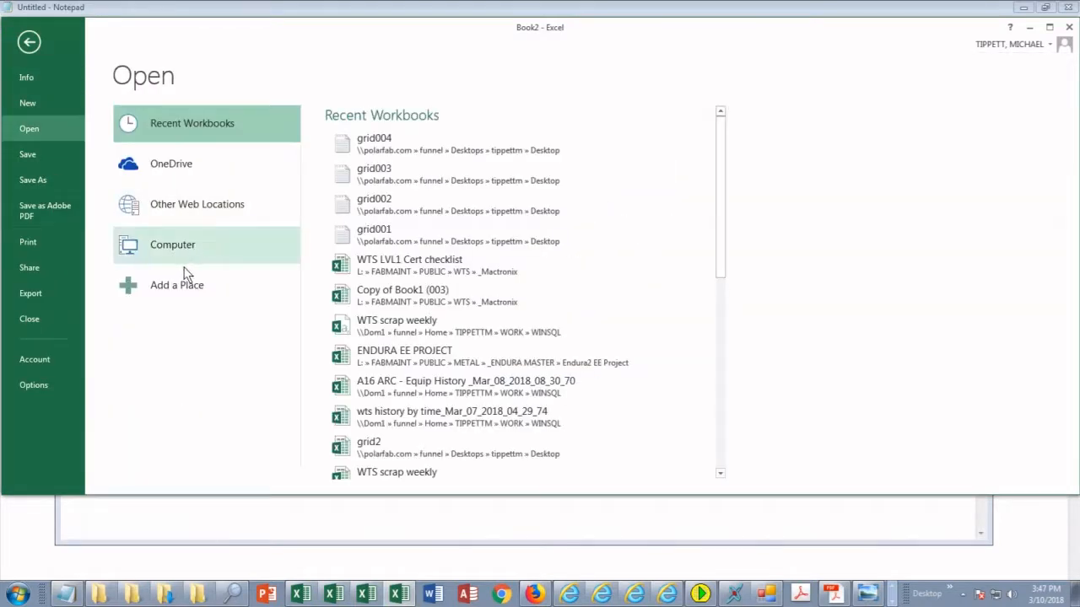
{"action": "left_click", "coordinate": [172, 243]}
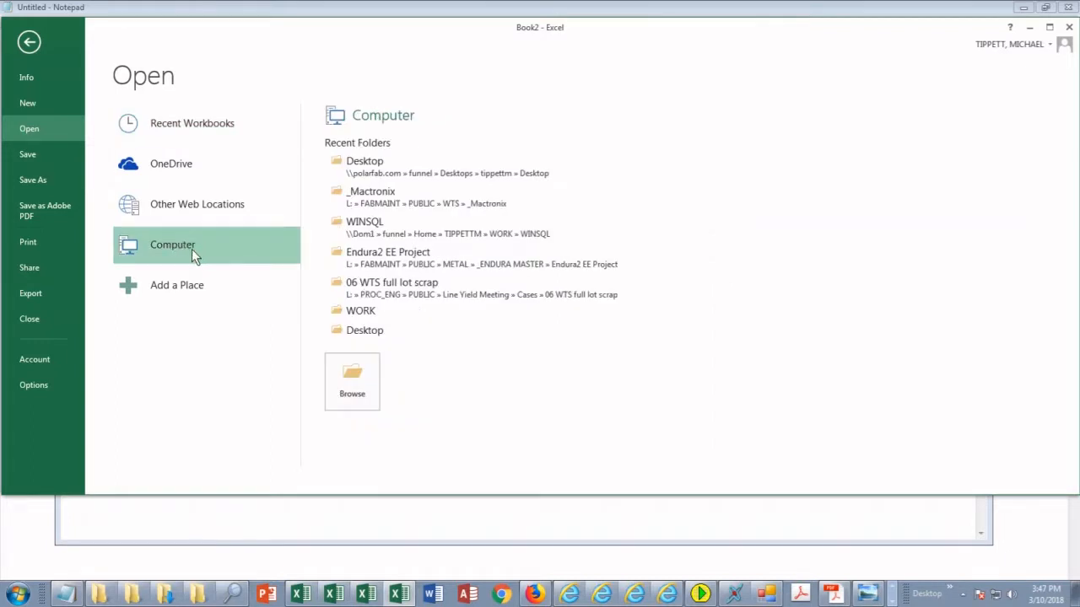
{"action": "left_click", "coordinate": [368, 331]}
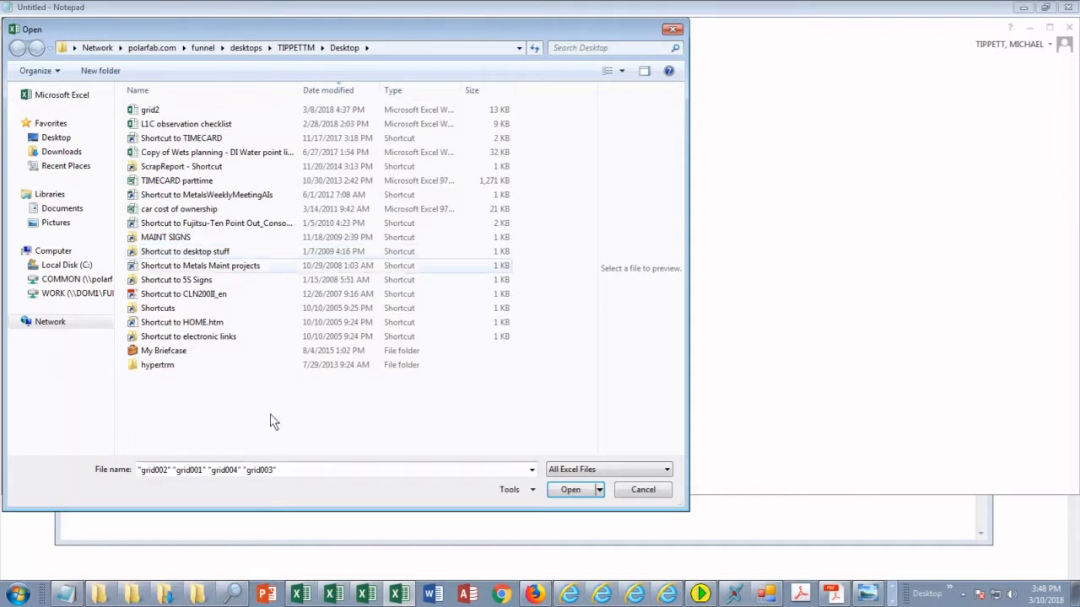
{"action": "left_click", "coordinate": [599, 468]}
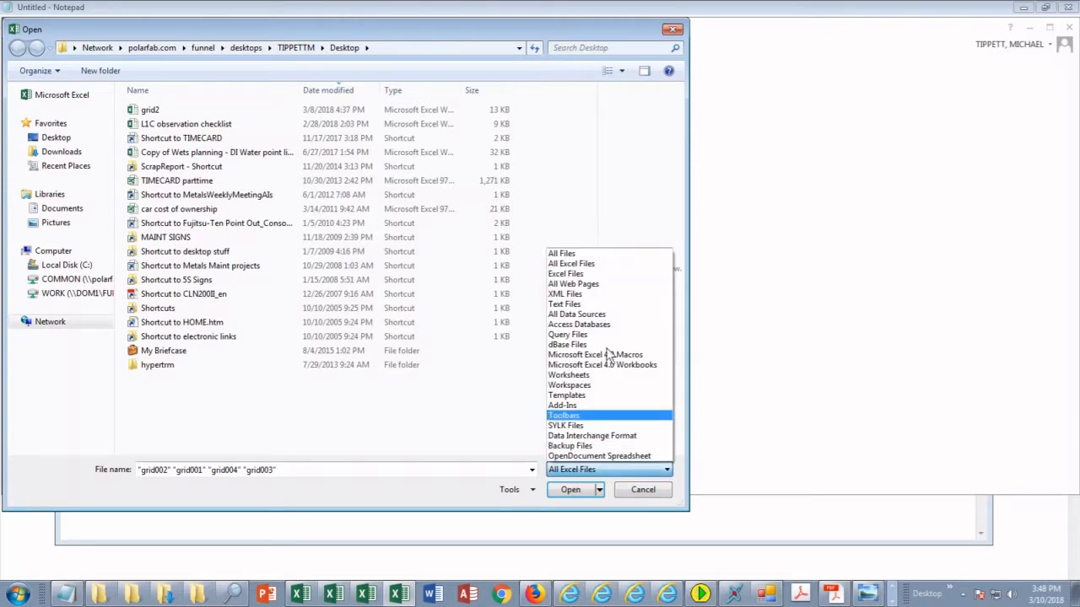
{"action": "left_click", "coordinate": [587, 255]}
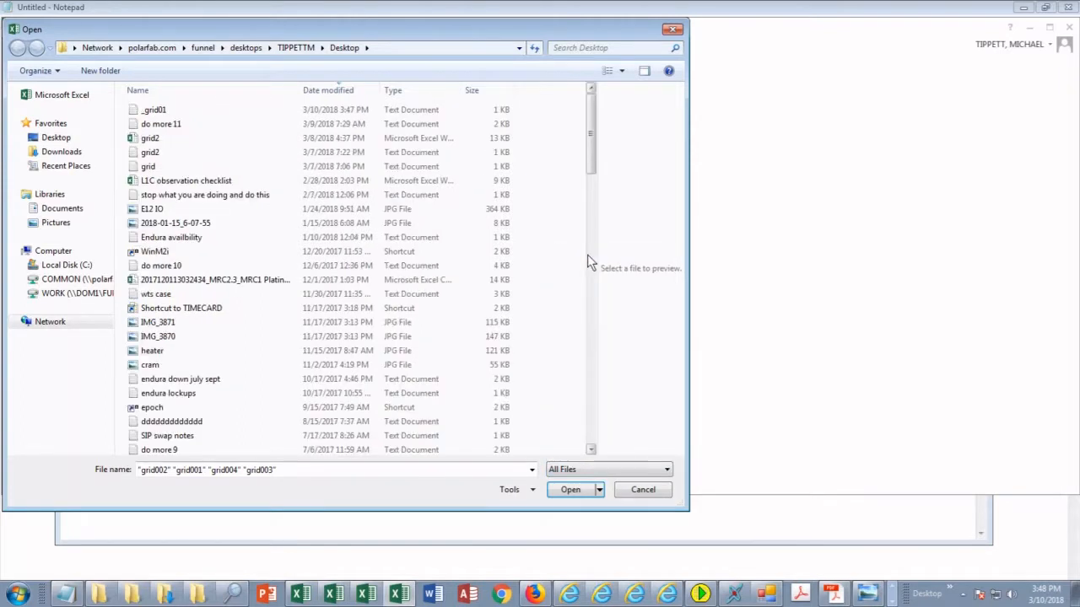
{"action": "double_click", "coordinate": [152, 111]}
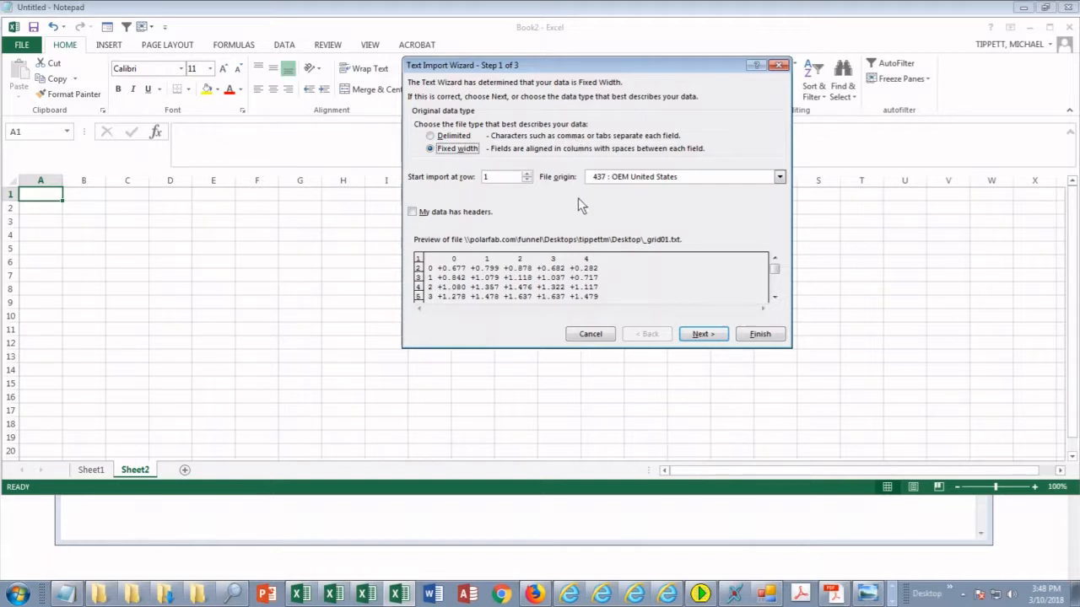
Import the text as fixed width, keeping the suggested column breaks and the General column format
{"action": "left_click", "coordinate": [703, 334]}
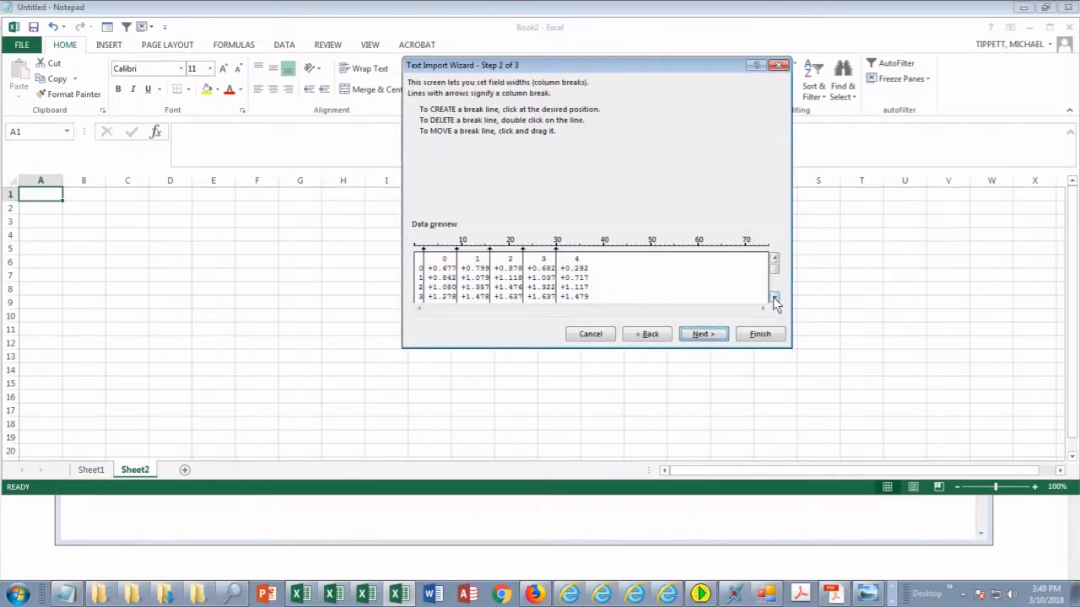
{"action": "left_click", "coordinate": [774, 301]}
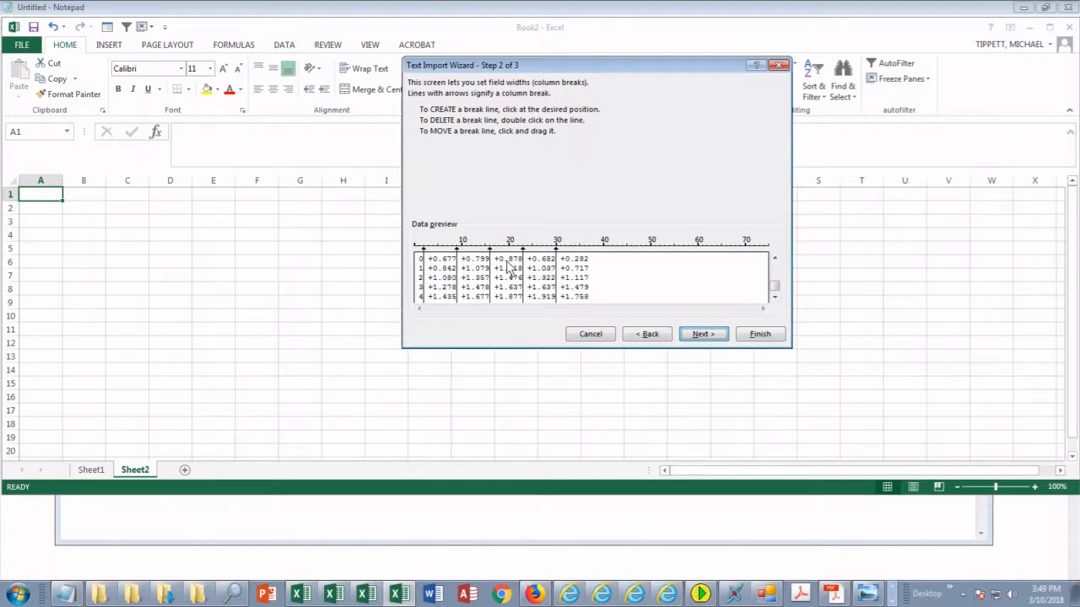
{"action": "left_click", "coordinate": [556, 274]}
{"action": "left_click", "coordinate": [722, 335]}
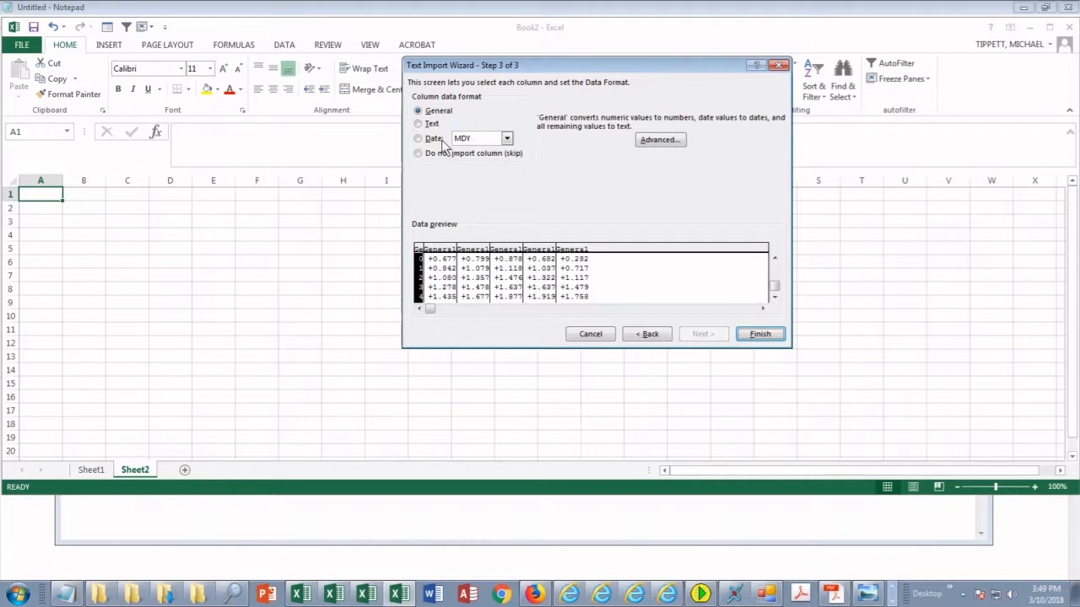
{"action": "left_click", "coordinate": [760, 335]}
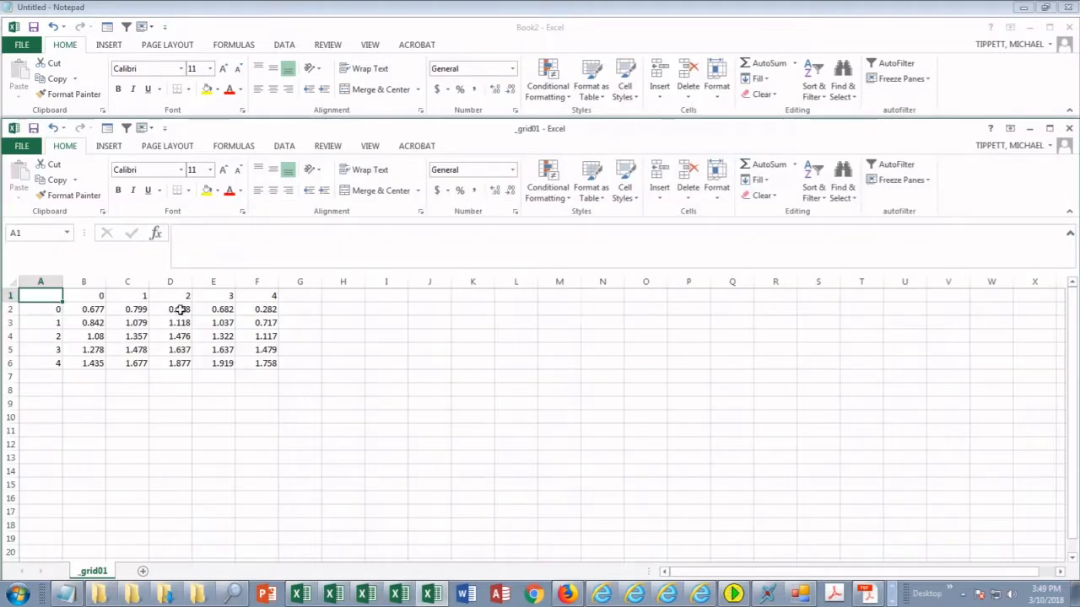
Insert a 3-D Surface chart from the full grid range A1:F6, including the row and column numbers
{"action": "left_click_drag", "start_coordinate": [252, 53], "coordinate": [250, 42]}
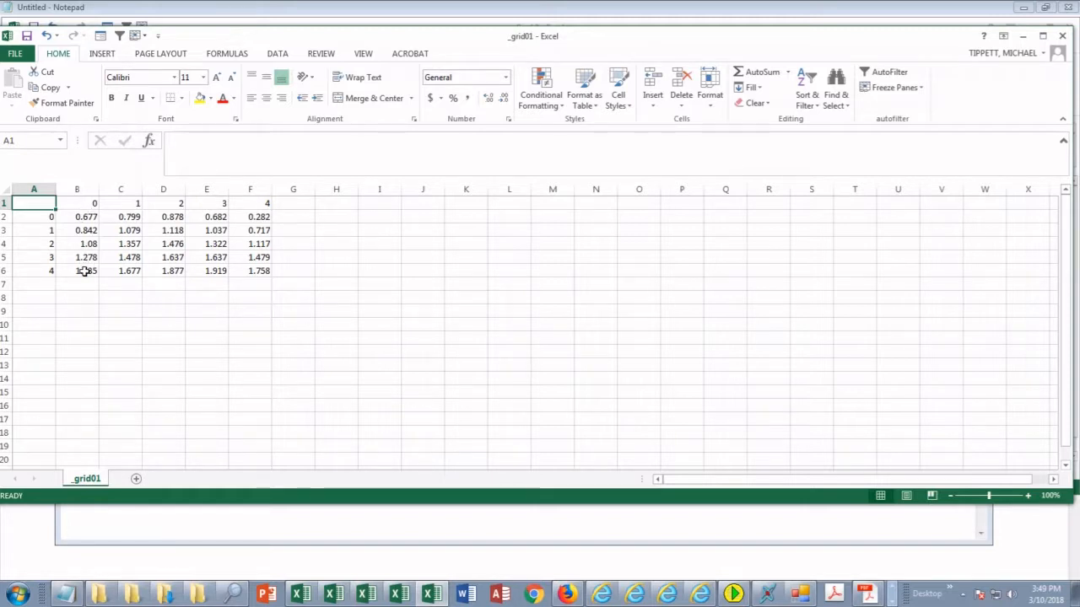
{"action": "left_click", "coordinate": [101, 322]}
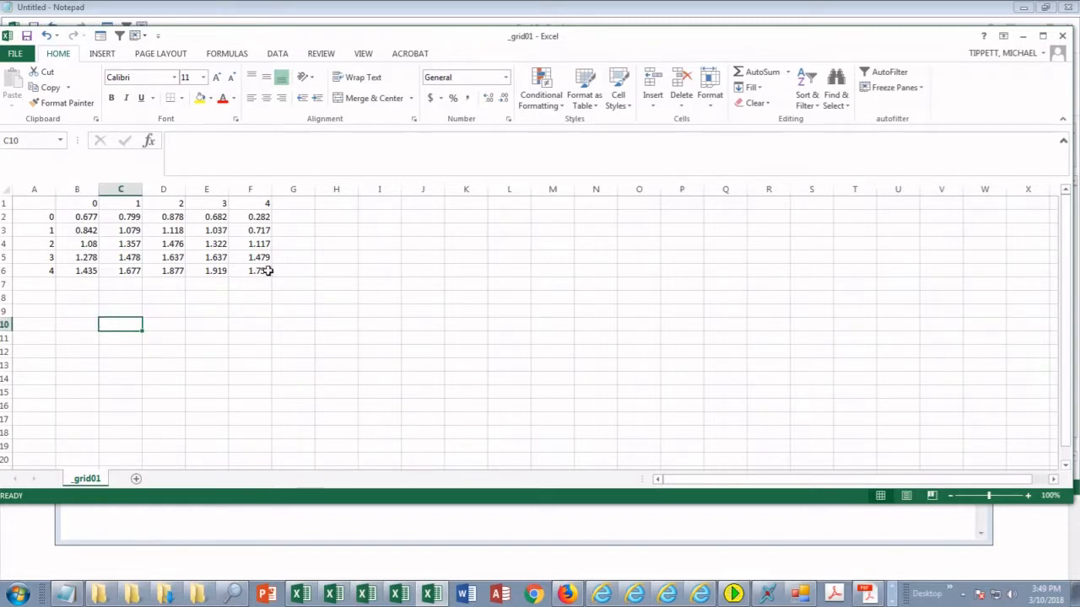
{"action": "left_click_drag", "start_coordinate": [260, 269], "coordinate": [41, 210]}
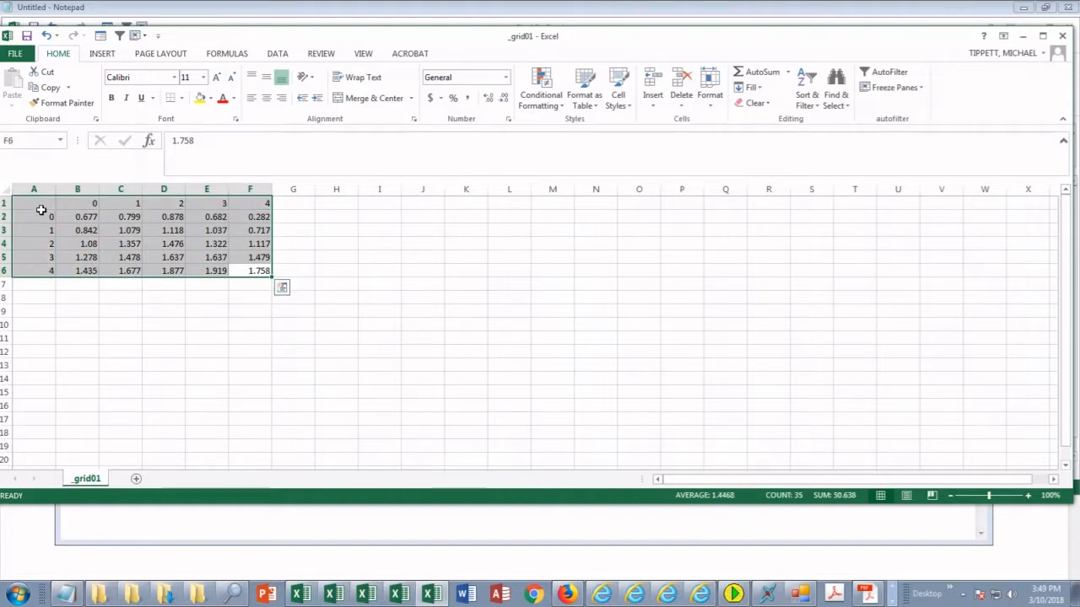
{"action": "left_click", "coordinate": [101, 54]}
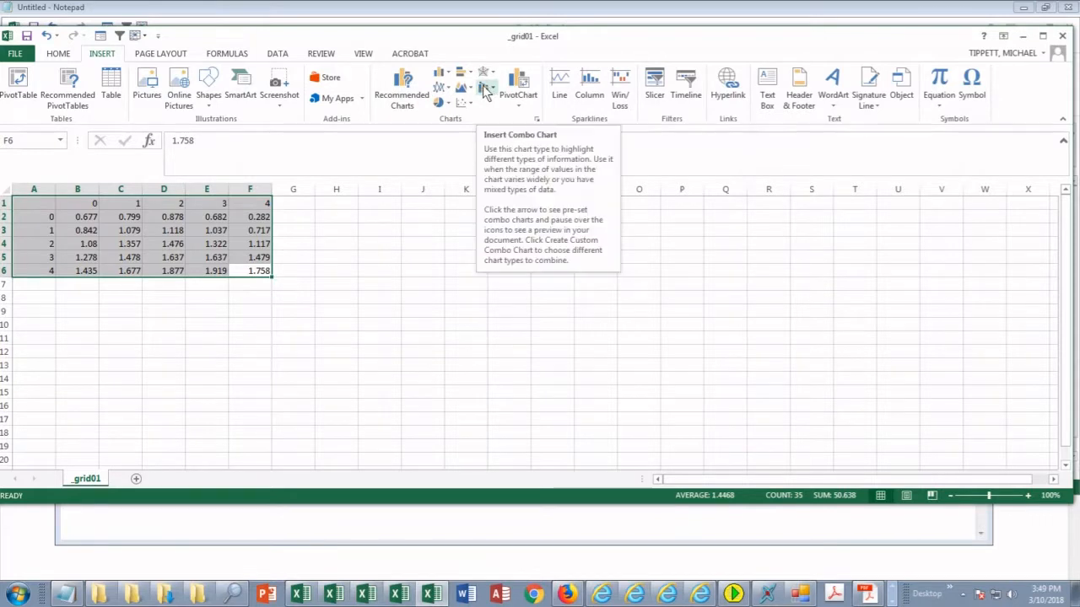
{"action": "left_click", "coordinate": [402, 93]}
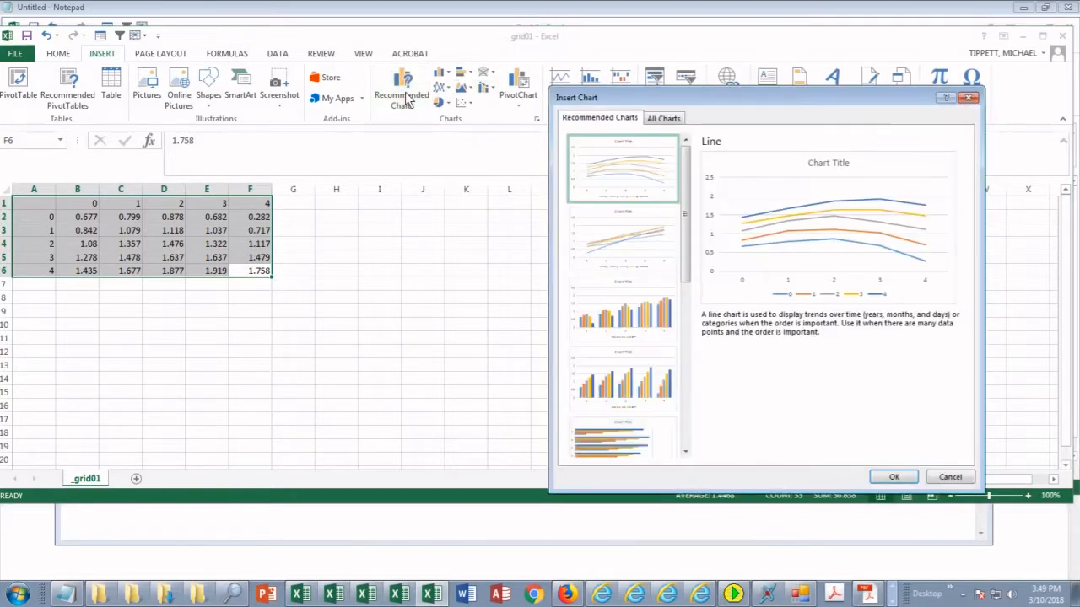
{"action": "left_click", "coordinate": [665, 119]}
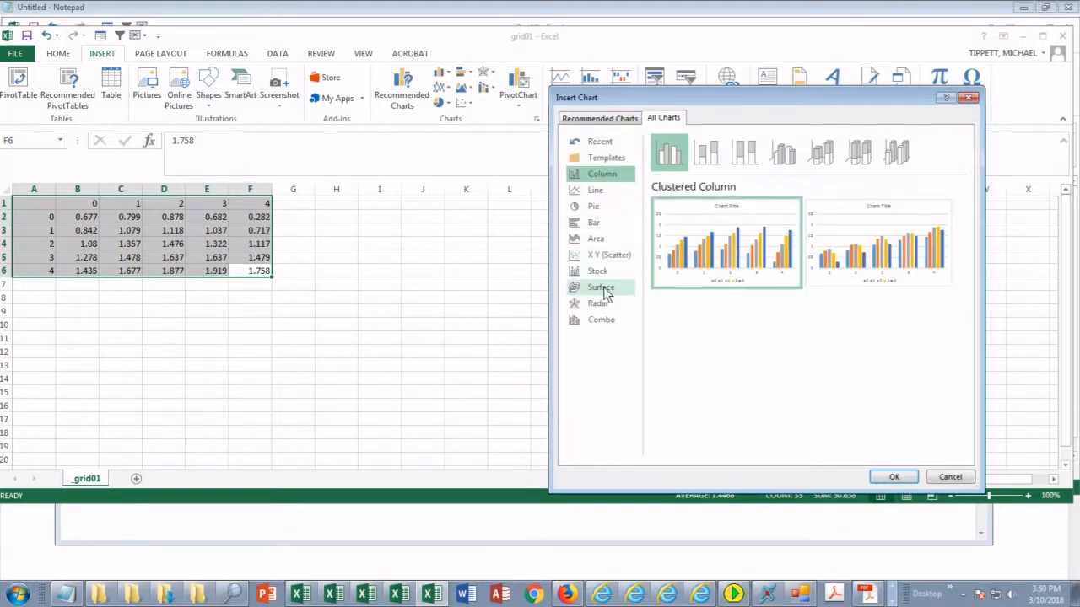
{"action": "left_click", "coordinate": [604, 290]}
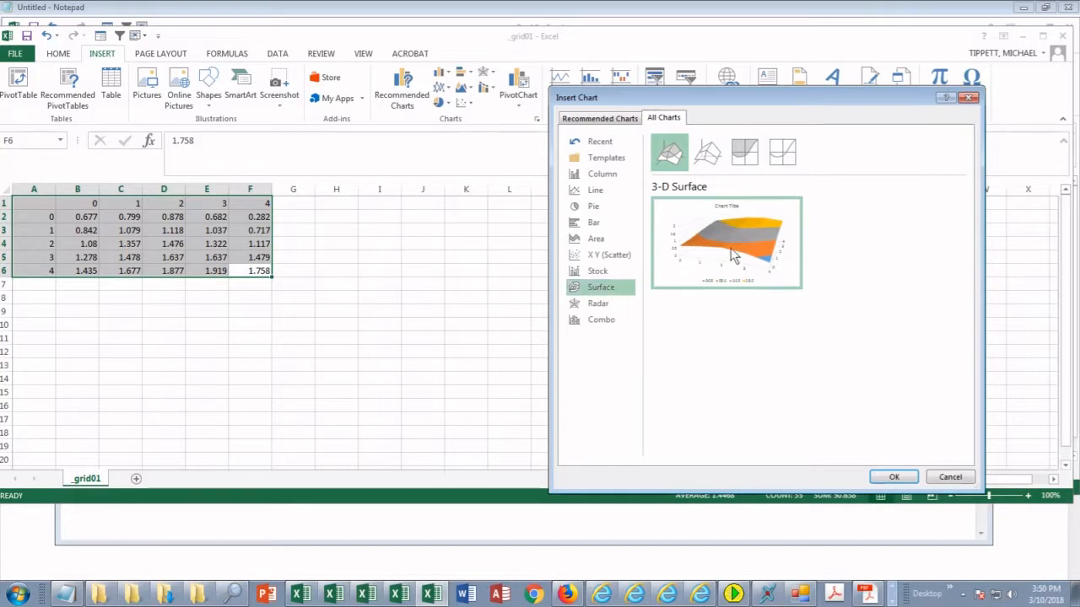
{"action": "mouse_move", "coordinate": [715, 242]}
{"action": "left_click", "coordinate": [709, 155]}
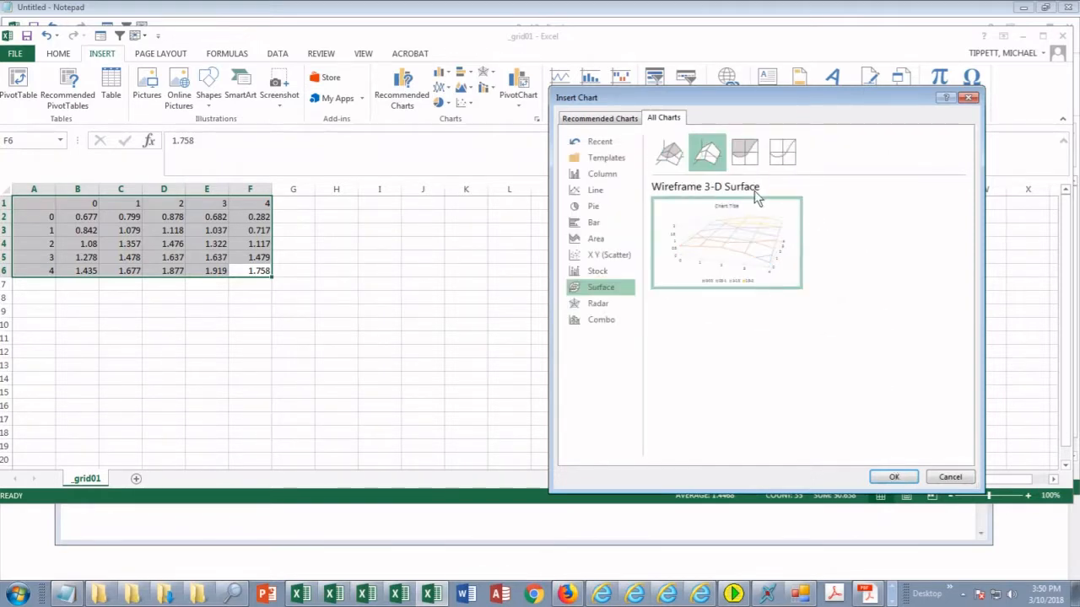
{"action": "left_click", "coordinate": [665, 154]}
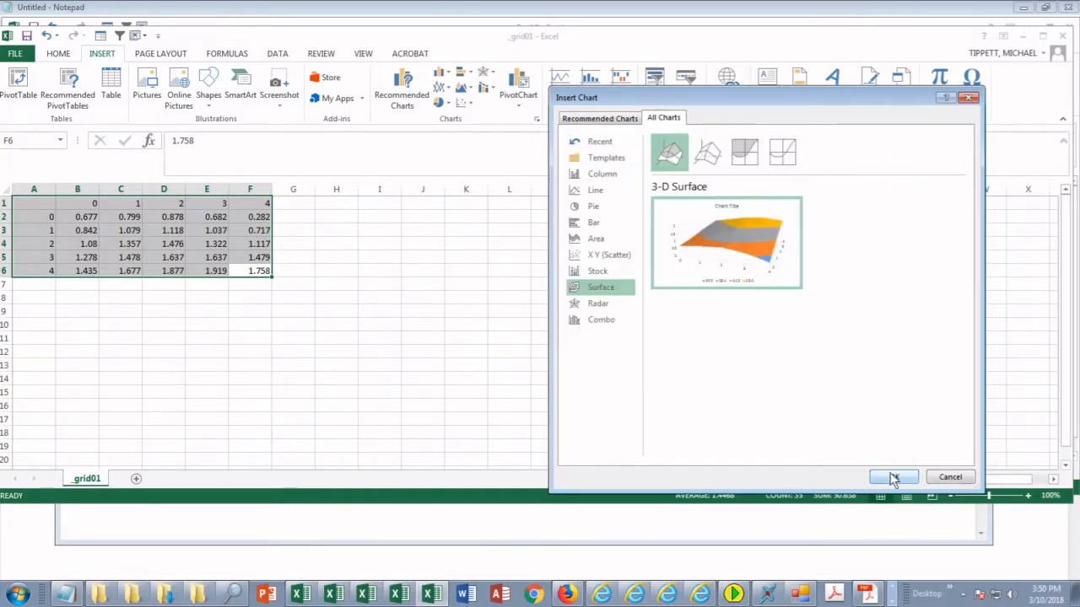
{"action": "left_click", "coordinate": [892, 477]}
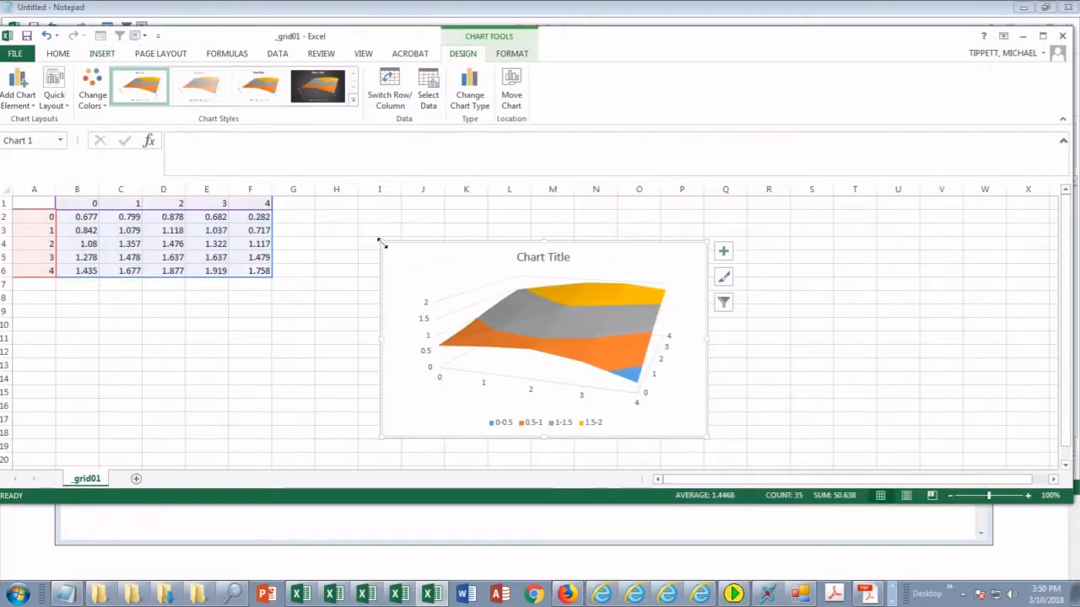
Enlarge the surface chart to span roughly columns E to P and set its 3-D X rotation to 30°
{"action": "left_click_drag", "start_coordinate": [381, 242], "coordinate": [310, 202]}
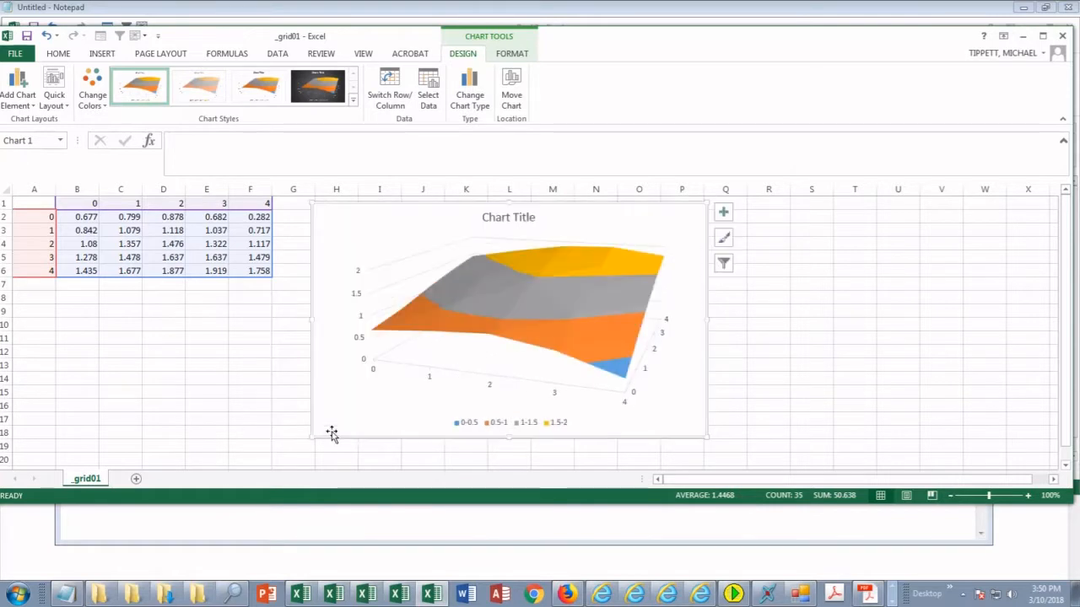
{"action": "left_click_drag", "start_coordinate": [284, 440], "coordinate": [208, 455]}
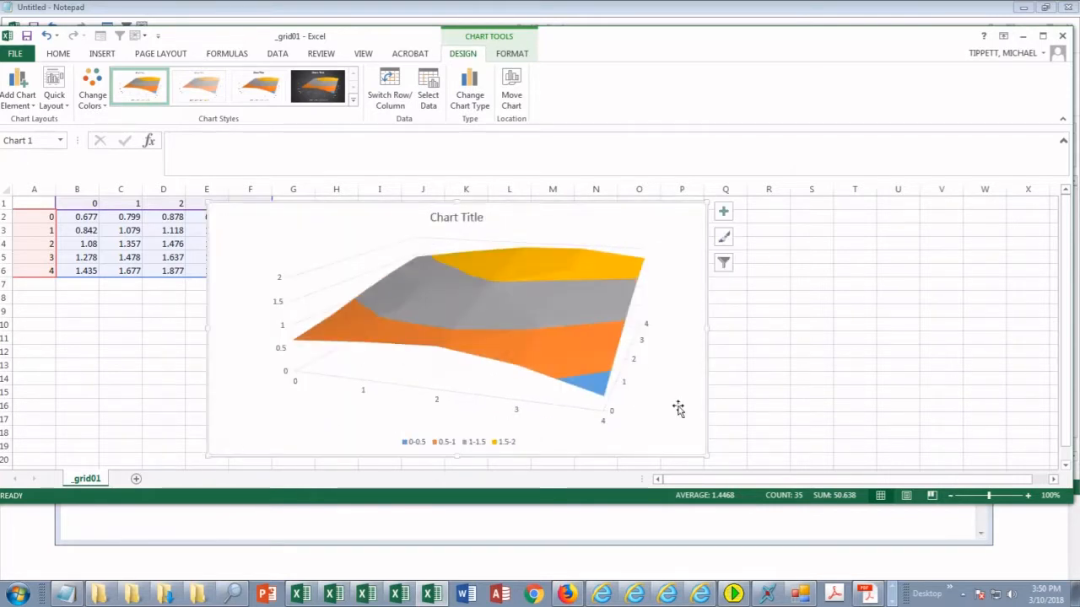
{"action": "right_click", "coordinate": [641, 233]}
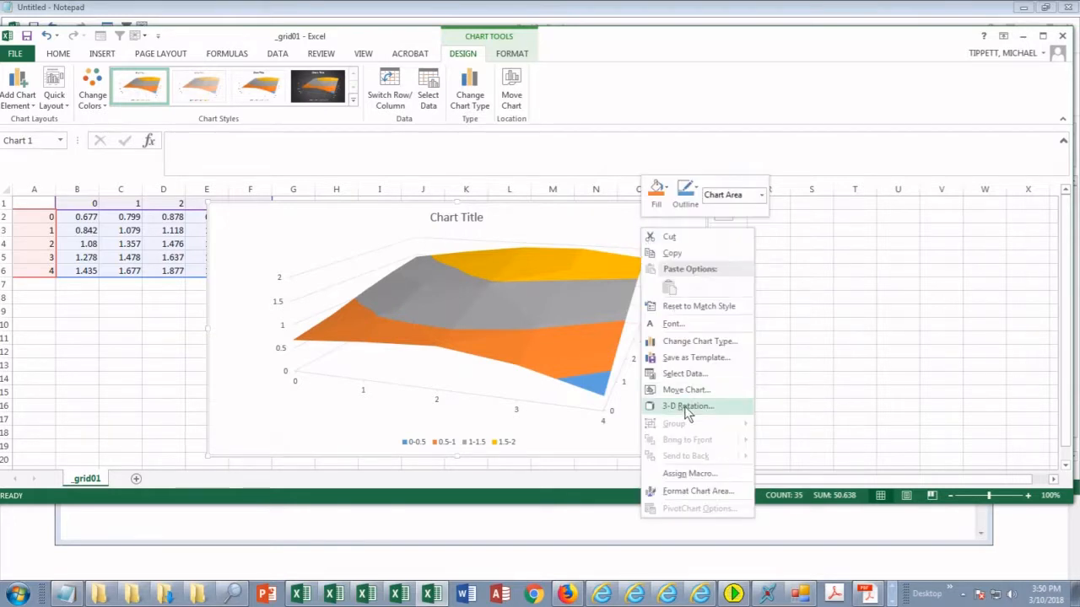
{"action": "left_click", "coordinate": [688, 407]}
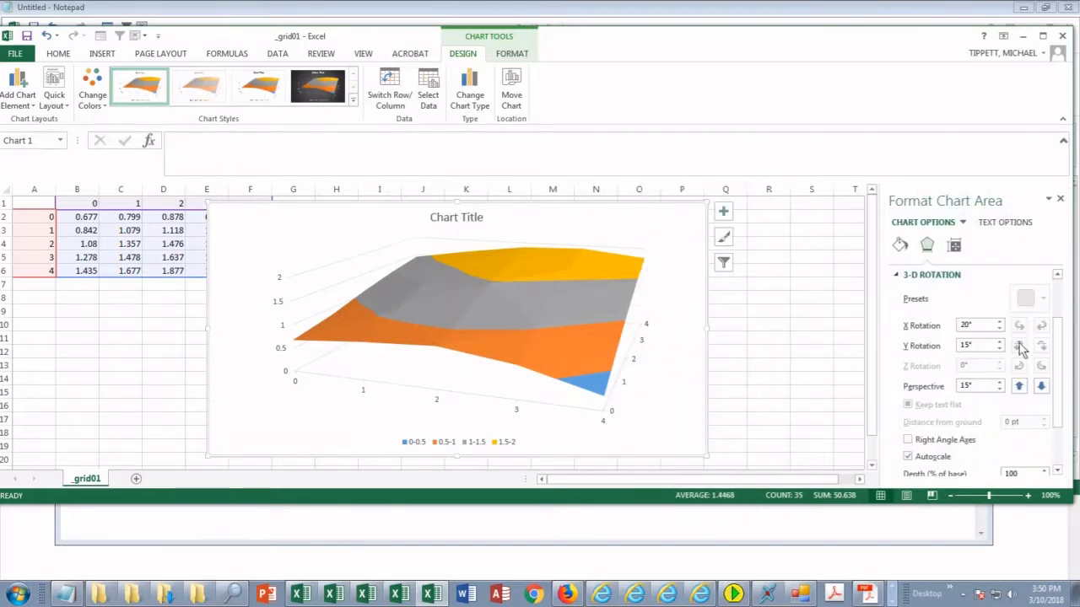
{"action": "left_click", "coordinate": [999, 322]}
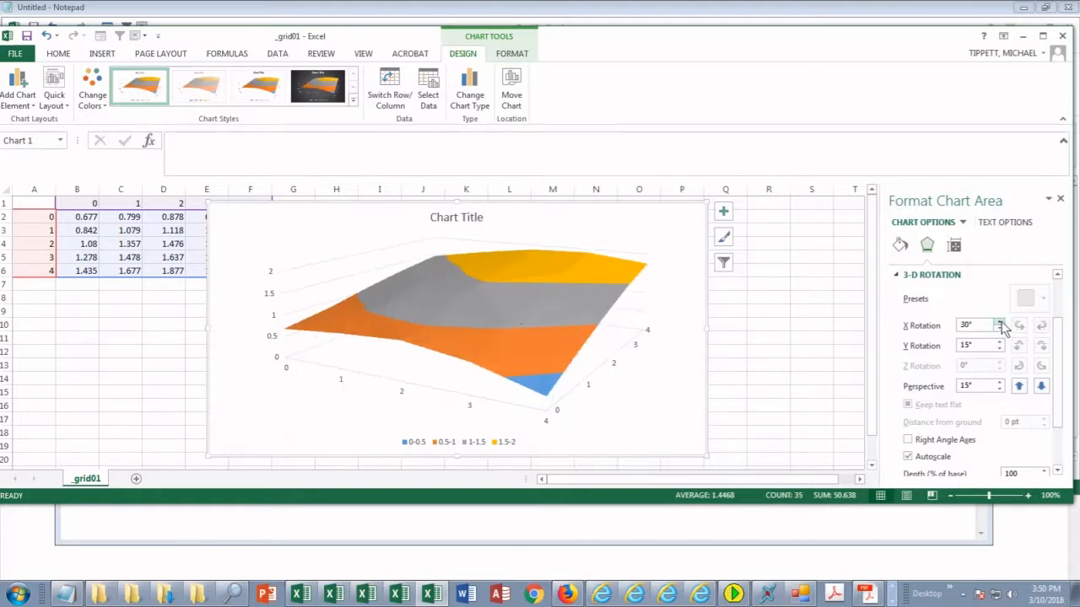
Set the surface chart's X rotation to 90° and dismiss the new mail alert
{"action": "left_click", "coordinate": [999, 322]}
{"action": "left_click", "coordinate": [999, 322]}
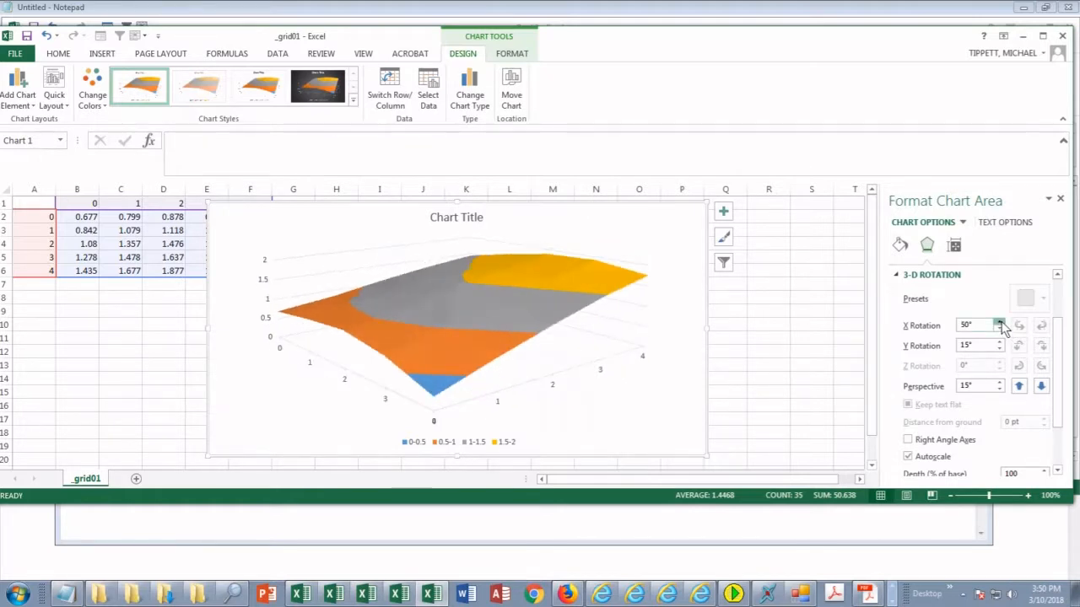
{"action": "left_click", "coordinate": [999, 322]}
{"action": "left_click", "coordinate": [999, 322]}
{"action": "left_click", "coordinate": [1000, 322]}
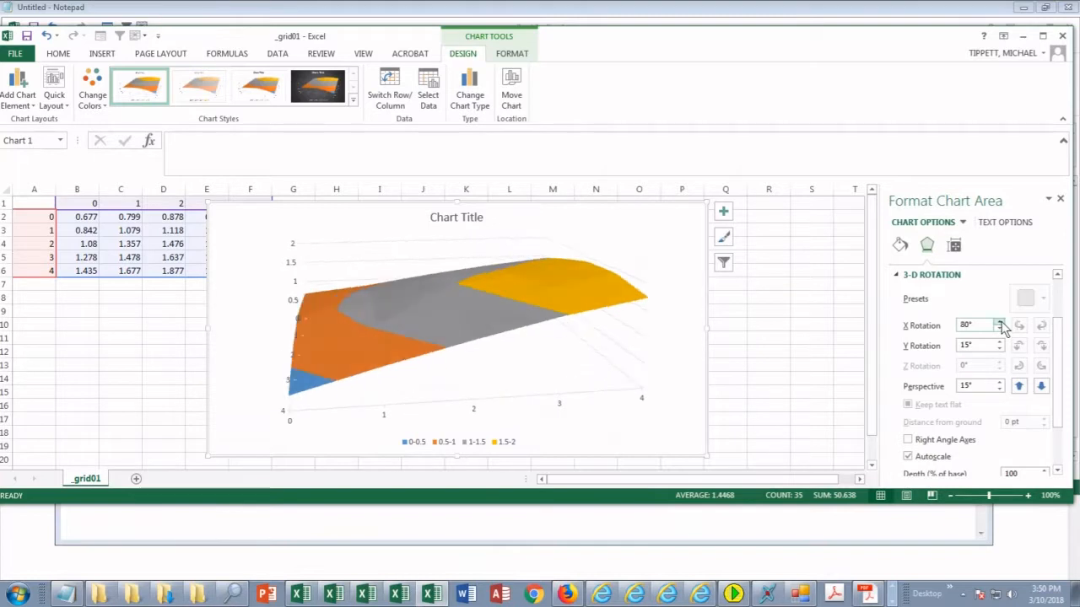
{"action": "left_click", "coordinate": [999, 322]}
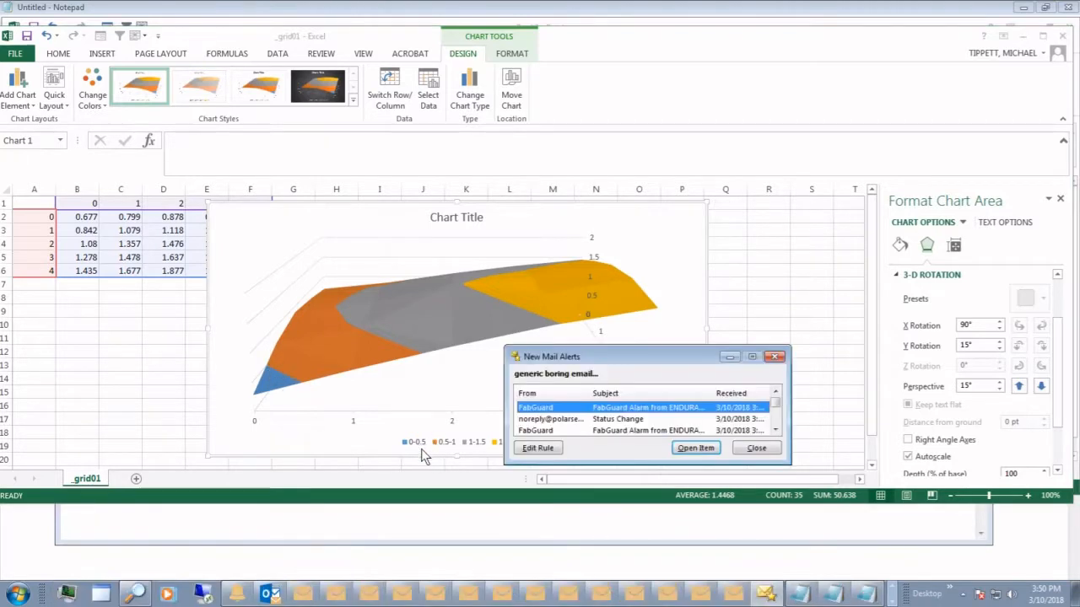
{"action": "left_click", "coordinate": [757, 448]}
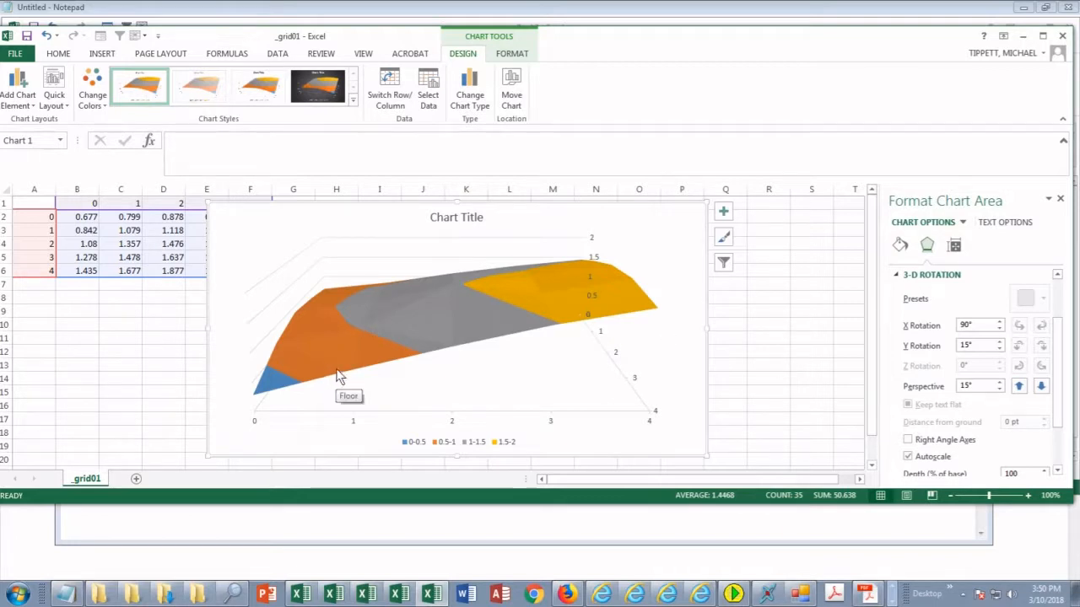
Set the surface chart's Y rotation to 0° and its X rotation to 150°
{"action": "left_click", "coordinate": [998, 349]}
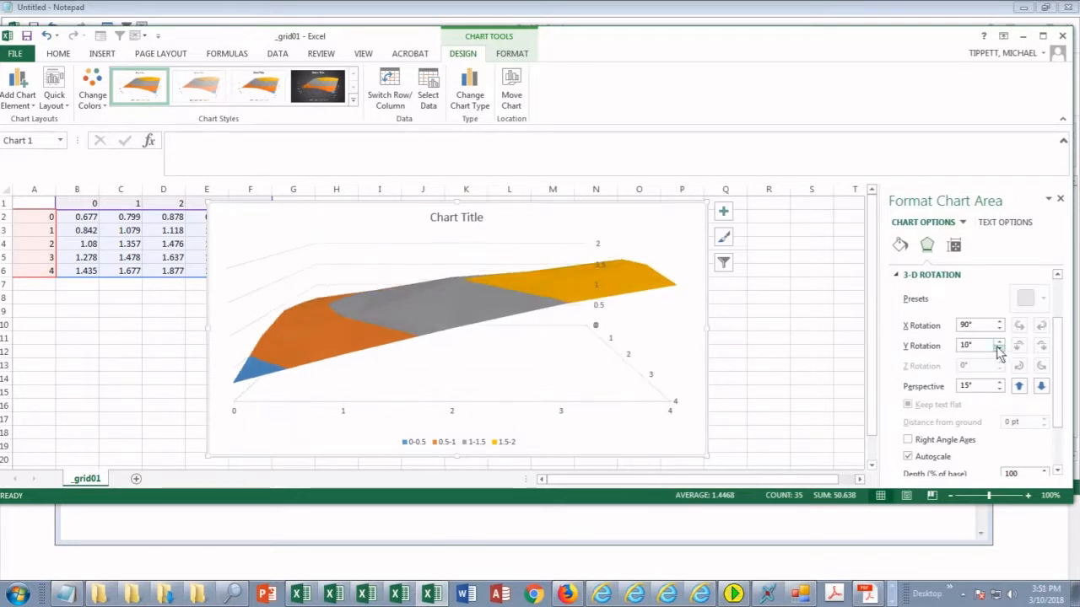
{"action": "left_click", "coordinate": [997, 349]}
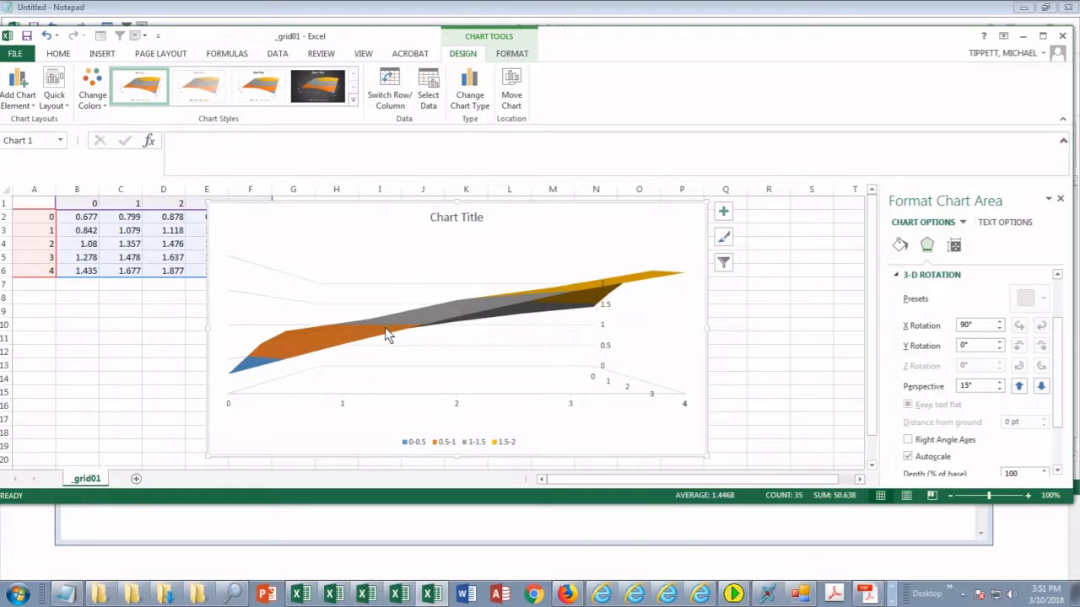
{"action": "left_click", "coordinate": [999, 323]}
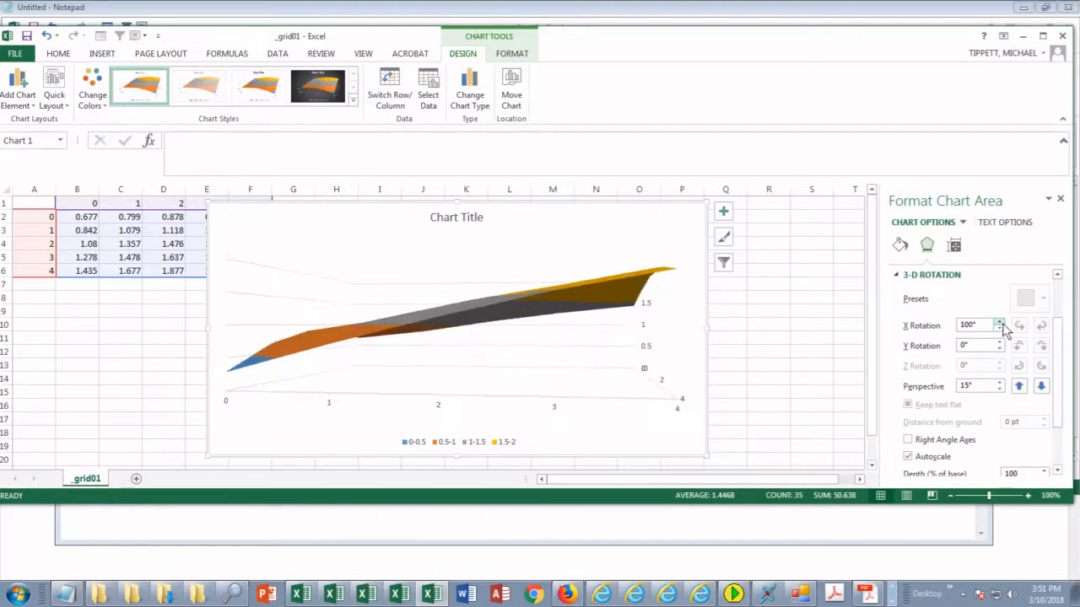
{"action": "left_click", "coordinate": [999, 322]}
{"action": "left_click", "coordinate": [1000, 322]}
{"action": "left_click", "coordinate": [999, 322]}
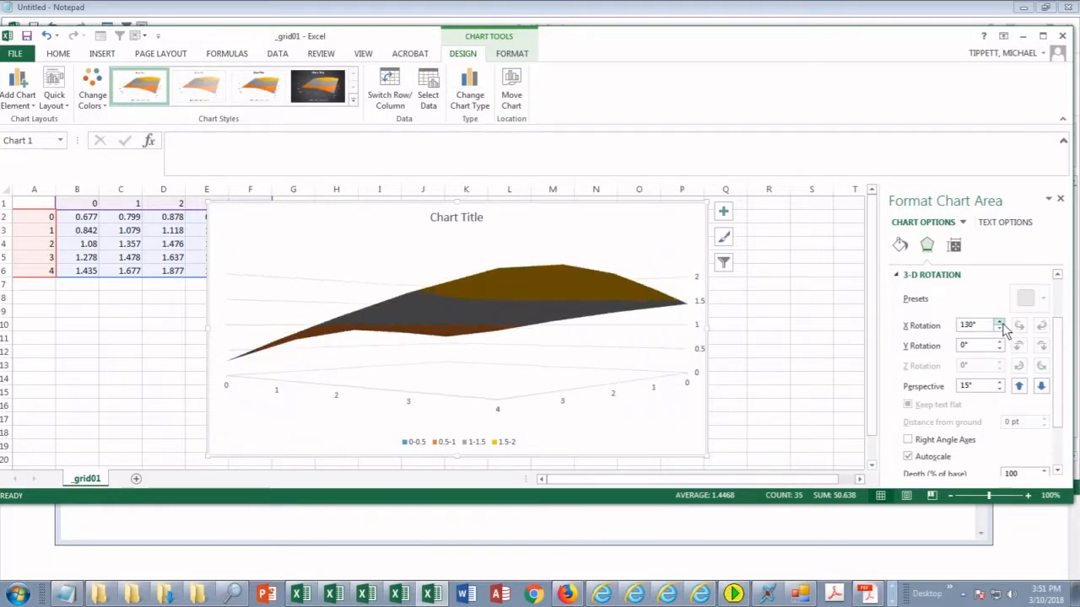
{"action": "left_click", "coordinate": [1000, 323]}
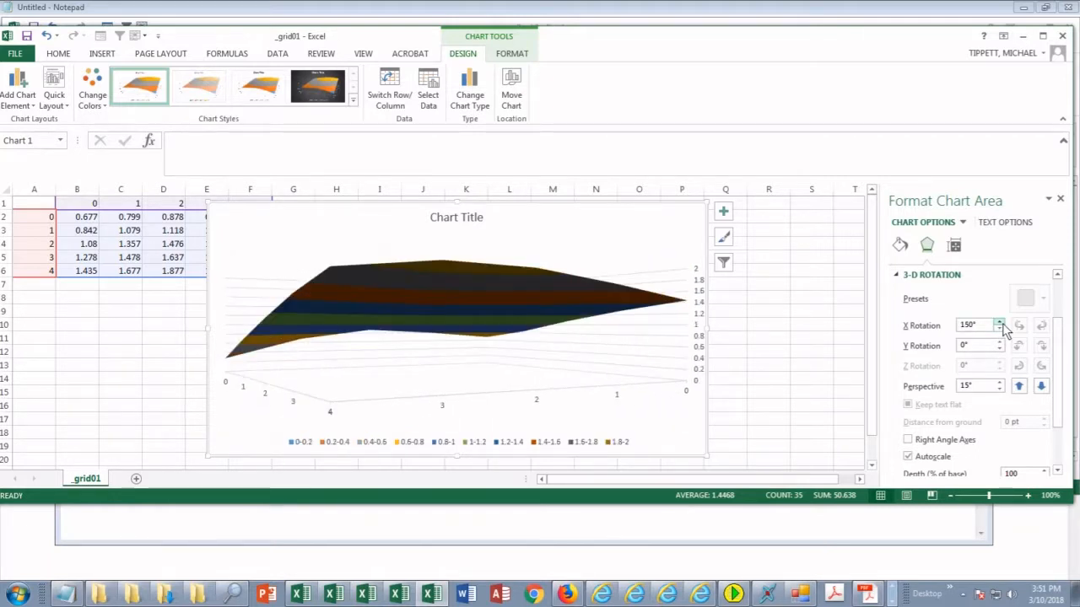
Set the surface chart's Y rotation to 10° and increase its X rotation to 190°
{"action": "left_click", "coordinate": [1000, 342]}
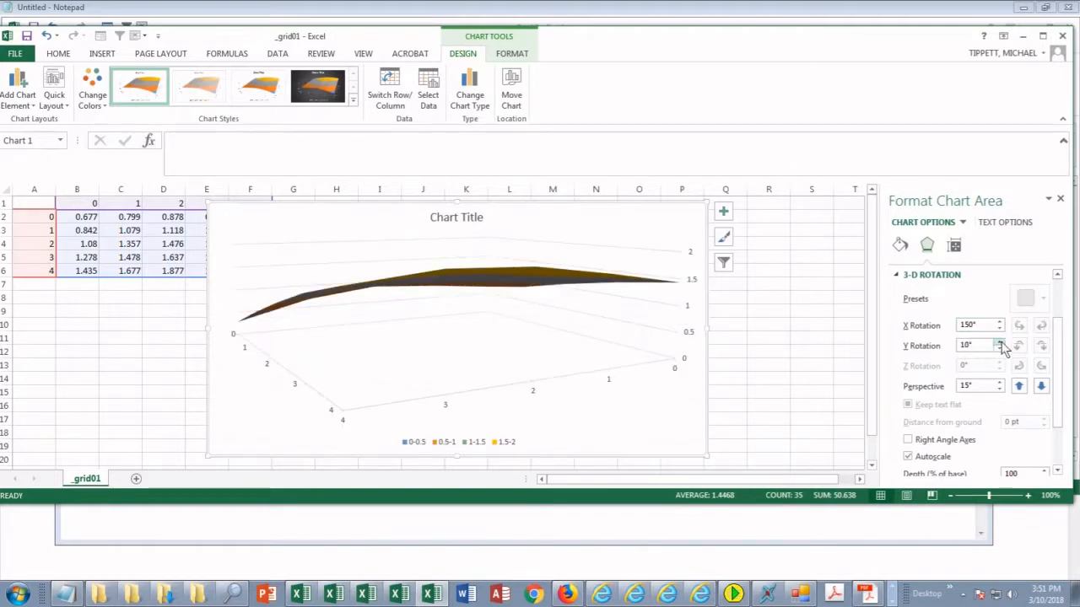
{"action": "left_click", "coordinate": [1000, 322]}
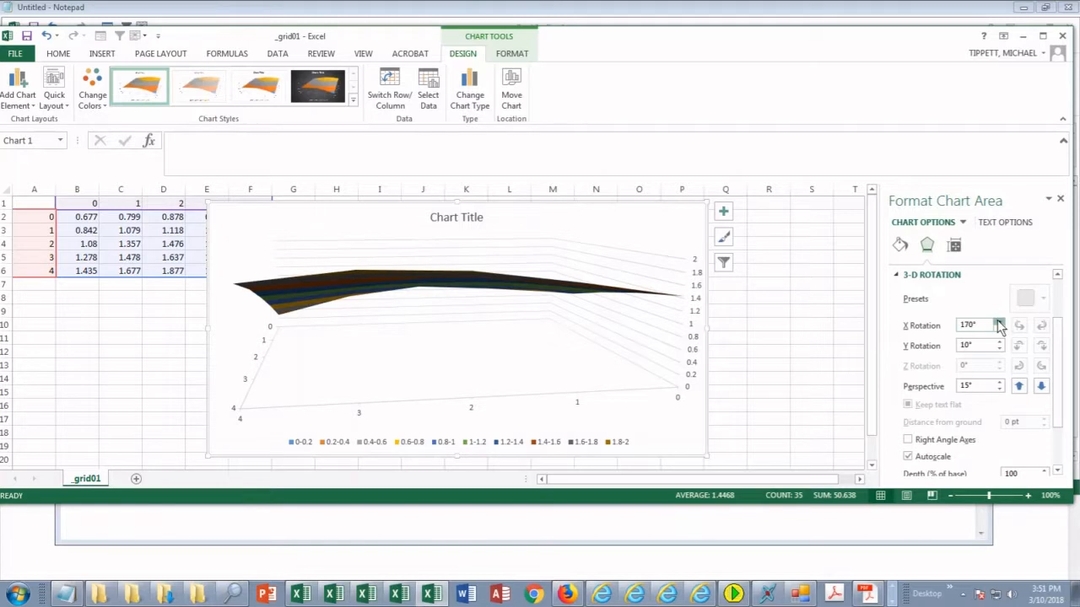
{"action": "left_click", "coordinate": [1000, 322]}
{"action": "left_click", "coordinate": [999, 322]}
Reduce the surface chart's X rotation to 30°
{"action": "left_click", "coordinate": [999, 330]}
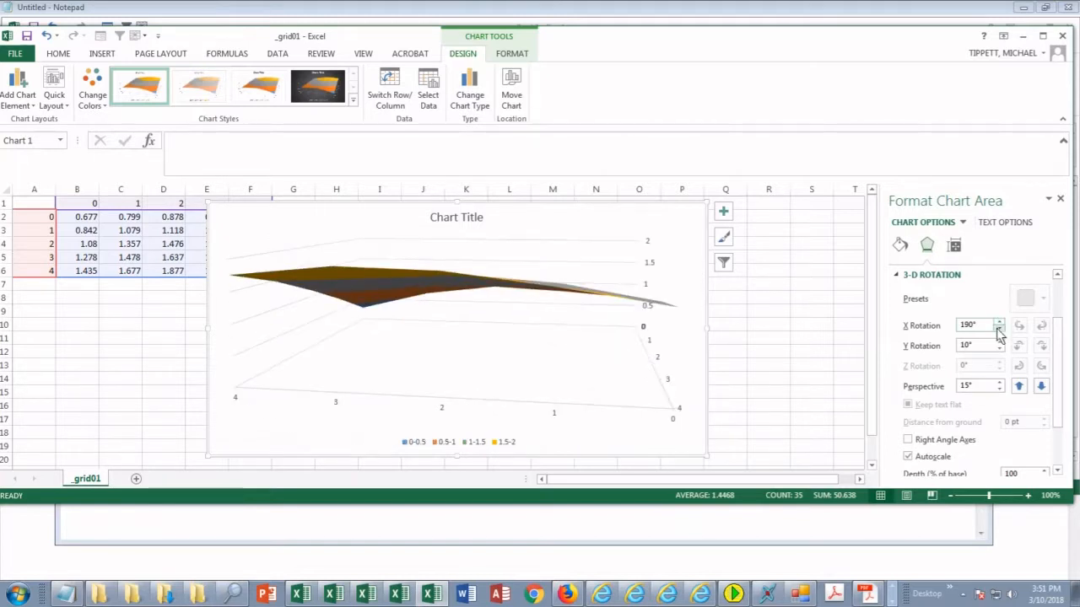
{"action": "left_click", "coordinate": [999, 330]}
{"action": "left_click", "coordinate": [999, 330]}
{"action": "left_click", "coordinate": [999, 330]}
{"action": "left_click", "coordinate": [998, 330]}
{"action": "left_click", "coordinate": [998, 330]}
{"action": "left_click", "coordinate": [999, 330]}
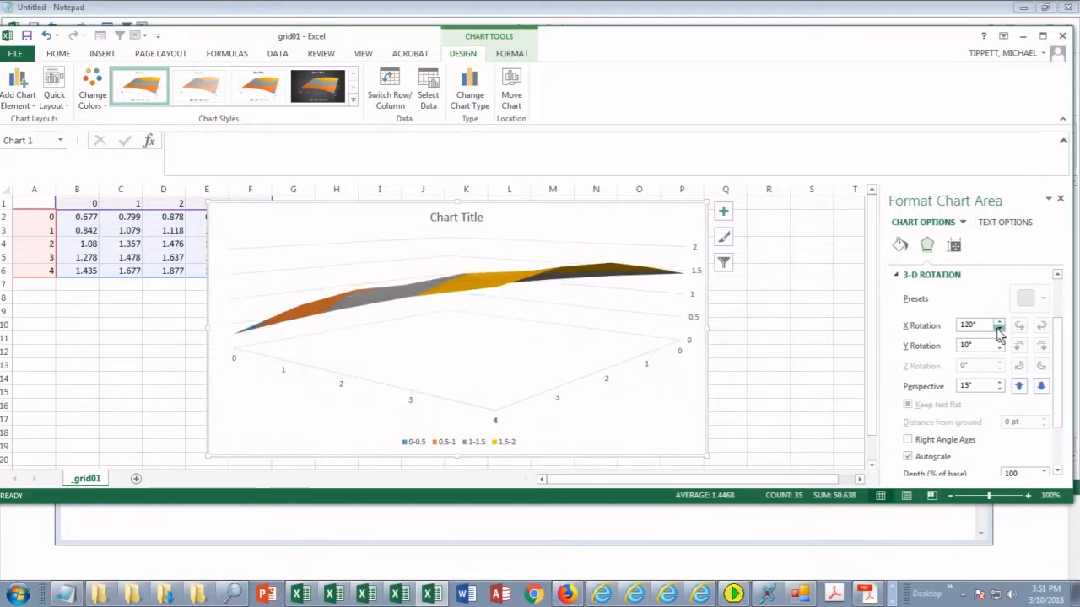
{"action": "left_click", "coordinate": [998, 330]}
{"action": "left_click", "coordinate": [998, 329]}
{"action": "left_click", "coordinate": [998, 330]}
{"action": "left_click", "coordinate": [998, 330]}
{"action": "left_click", "coordinate": [999, 330]}
{"action": "left_click", "coordinate": [999, 330]}
{"action": "left_click", "coordinate": [998, 329]}
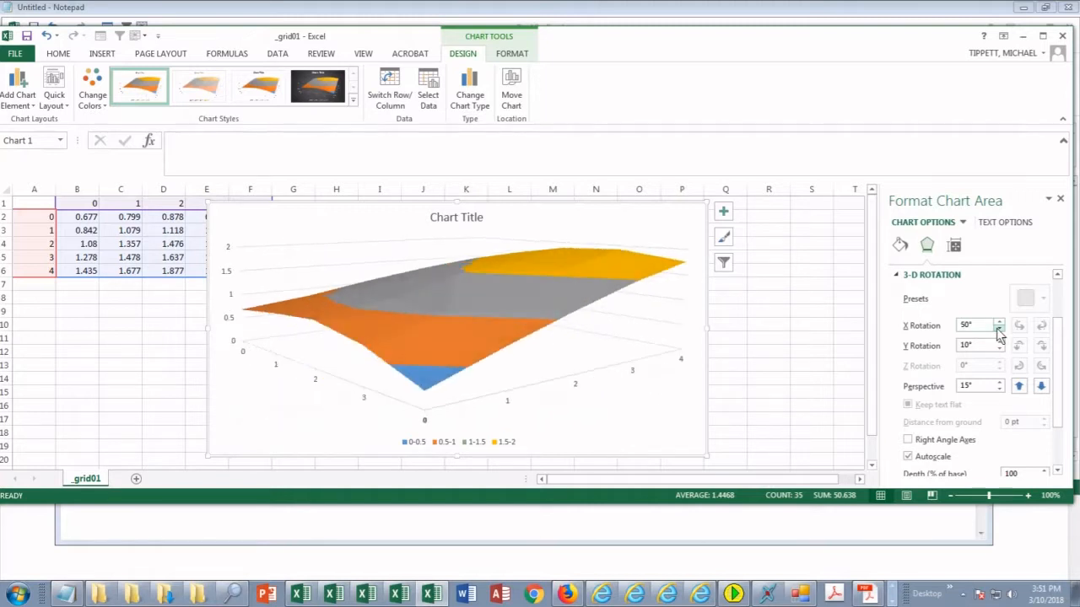
{"action": "left_click", "coordinate": [999, 330]}
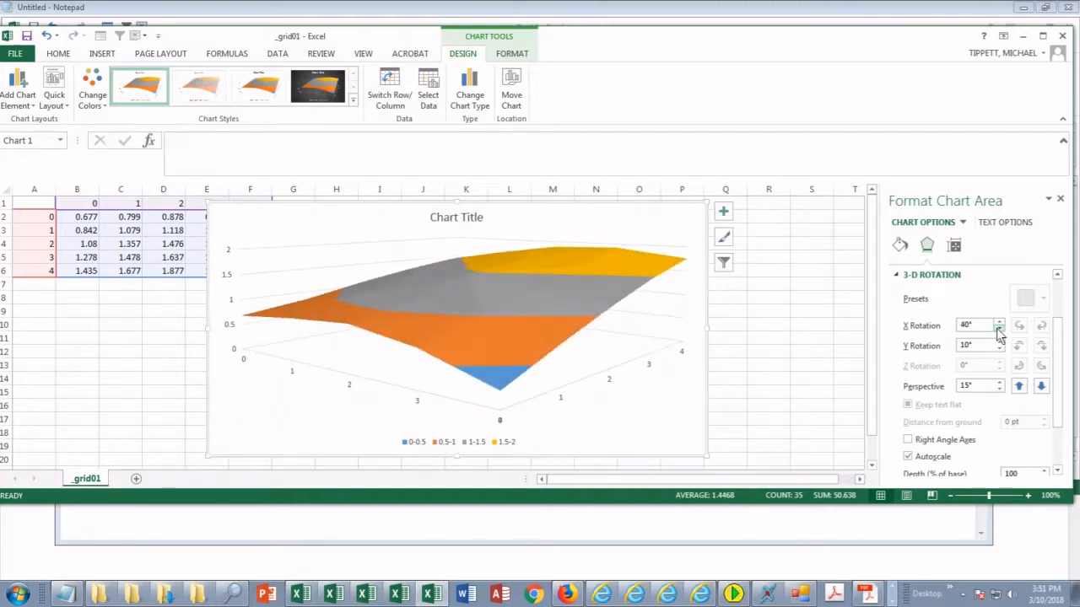
{"action": "left_click", "coordinate": [999, 330]}
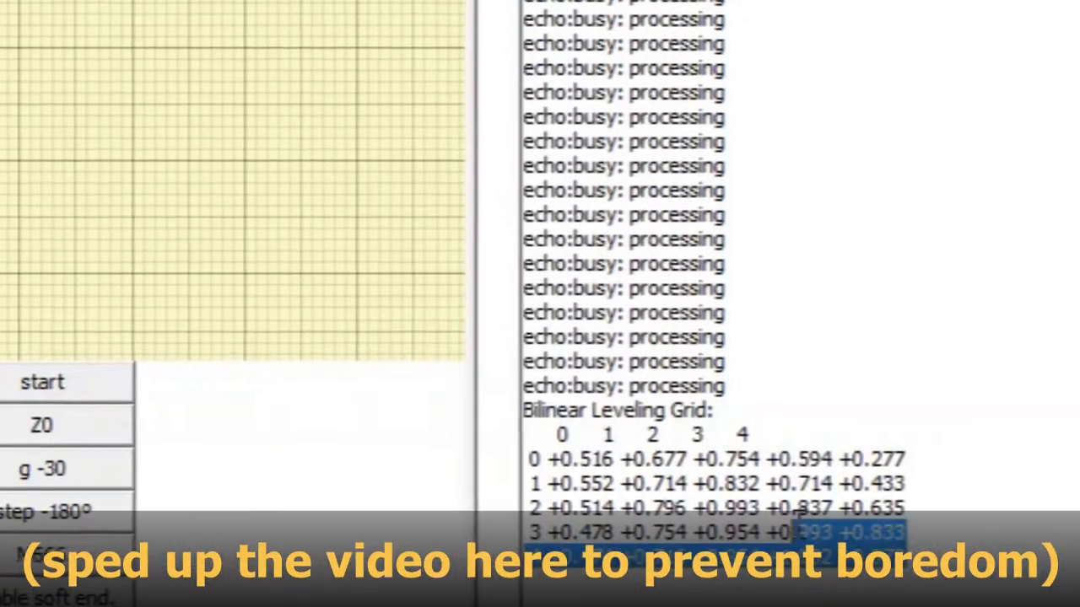
Copy the new bilinear leveling grid from the printer console and paste it over all the old values in the _grid01 Notepad file
{"action": "left_click_drag", "start_coordinate": [797, 515], "coordinate": [508, 436]}
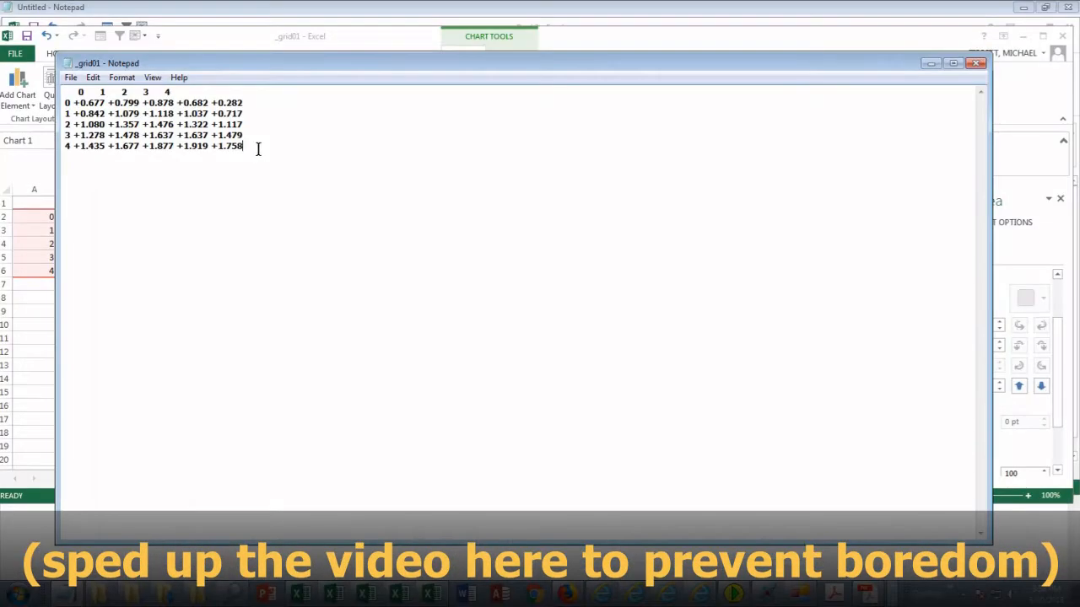
{"action": "left_click_drag", "start_coordinate": [258, 150], "coordinate": [60, 88]}
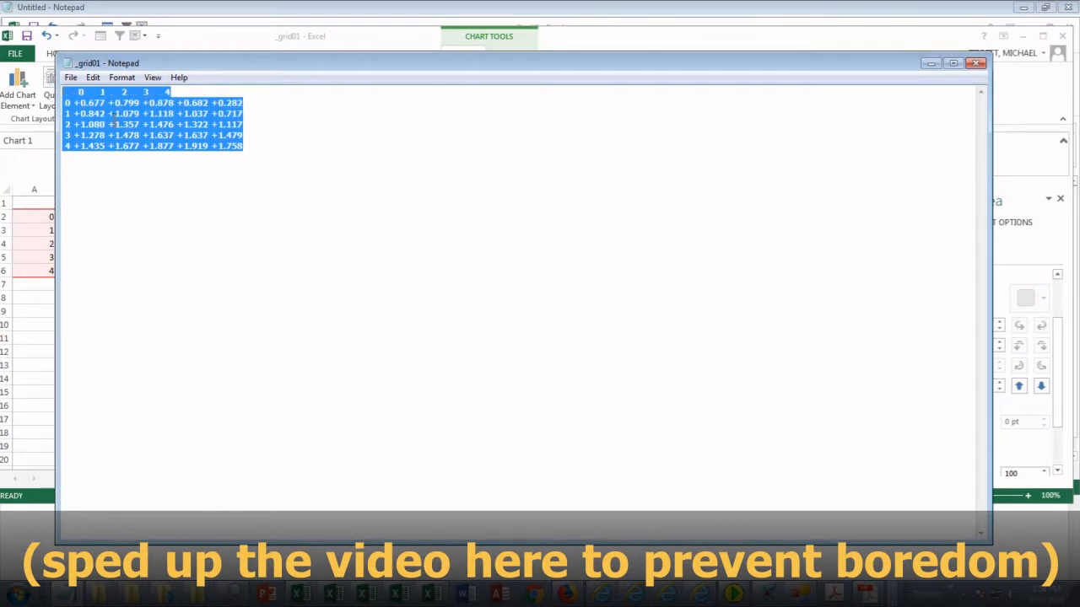
{"action": "right_click", "coordinate": [115, 123]}
{"action": "left_click", "coordinate": [152, 176]}
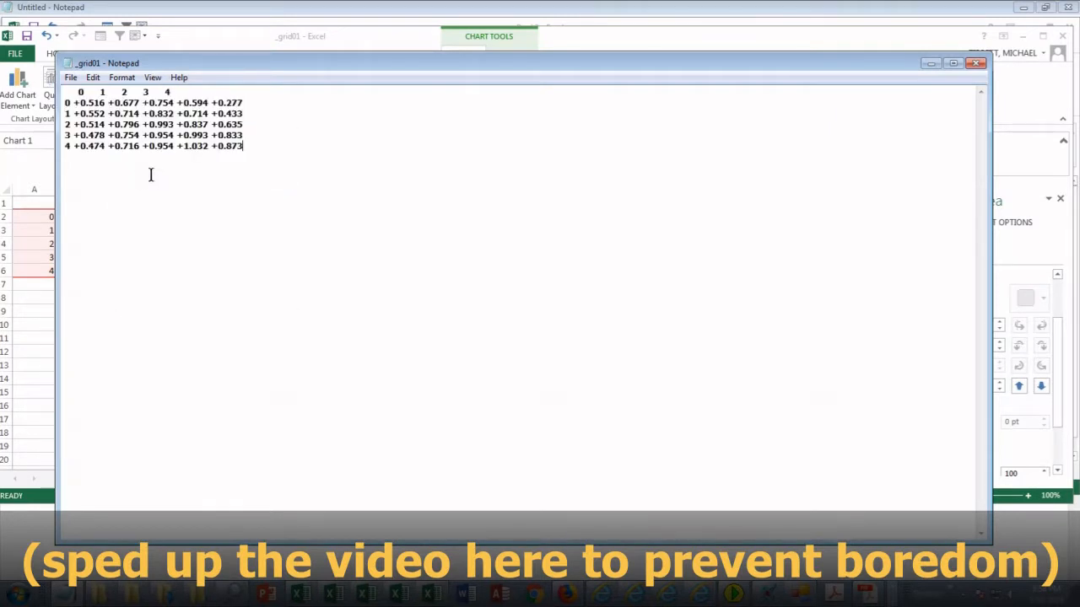
Save the edited text as a new text file named _grid02 on the Desktop
{"action": "left_click", "coordinate": [71, 79]}
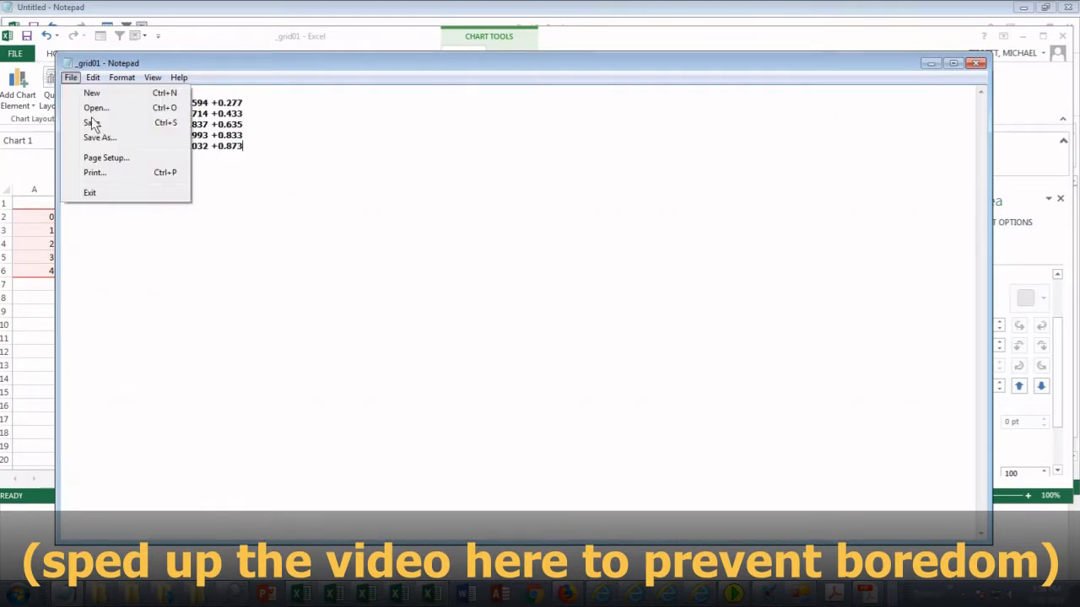
{"action": "left_click", "coordinate": [95, 138]}
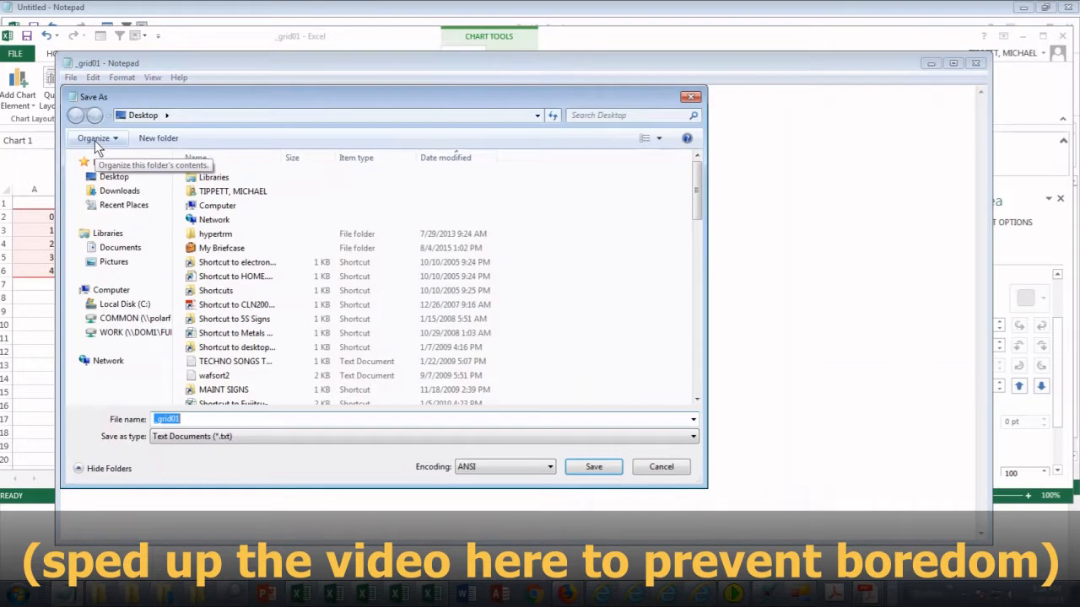
{"action": "left_click", "coordinate": [193, 419]}
{"action": "key", "text": "BackSpace"}
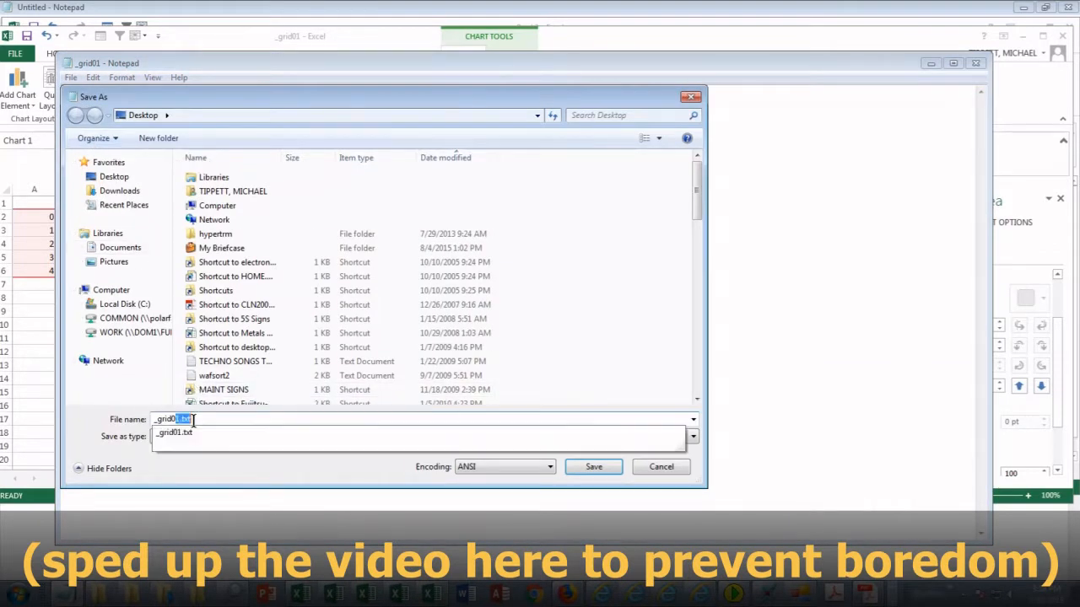
{"action": "type", "text": "2"}
{"action": "key", "text": "Return"}
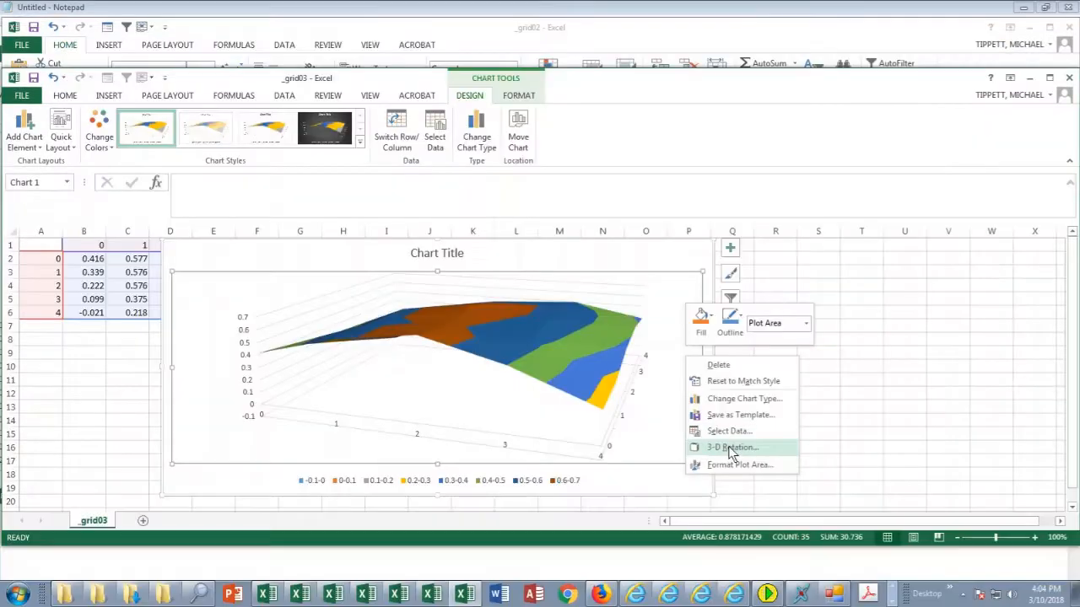
Open the 3-D rotation settings for the _grid03 surface chart and try X rotations of 30° and 10°
{"action": "left_click", "coordinate": [729, 447]}
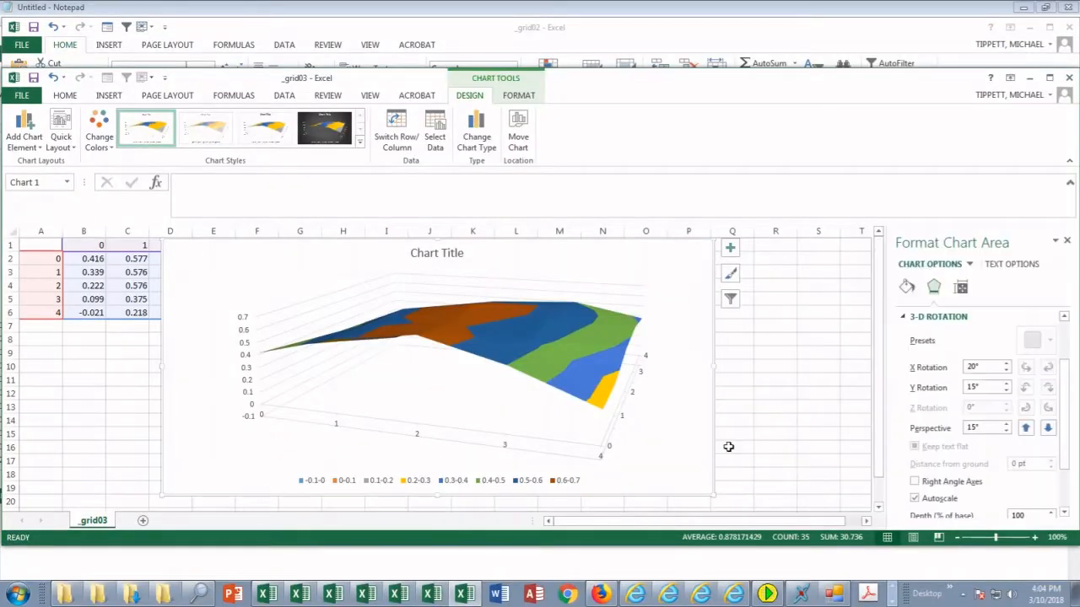
{"action": "left_click", "coordinate": [1005, 364]}
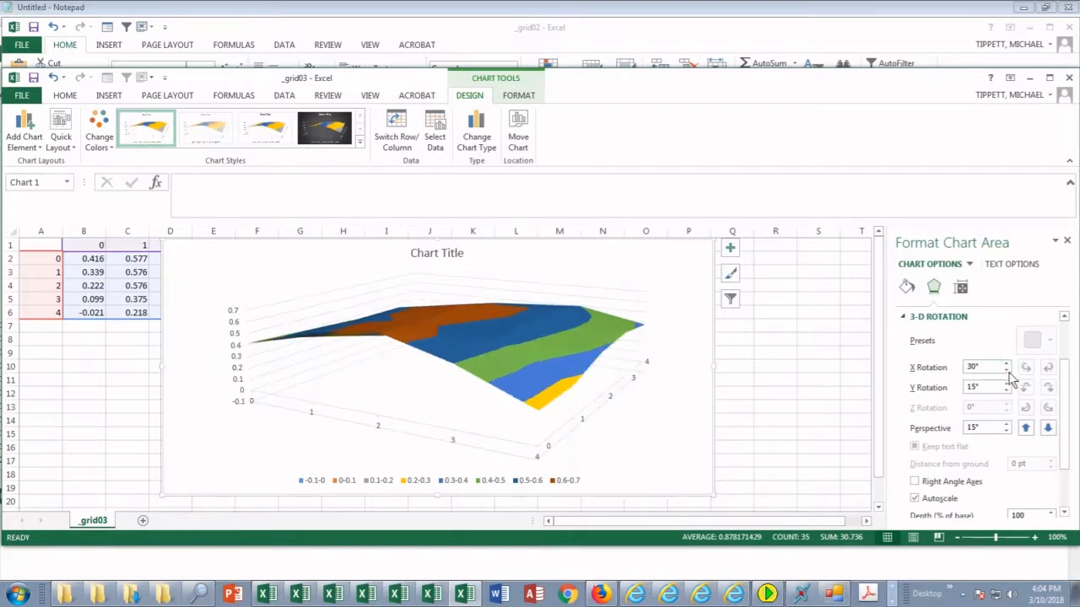
{"action": "left_click", "coordinate": [1008, 371]}
{"action": "left_click", "coordinate": [1008, 372]}
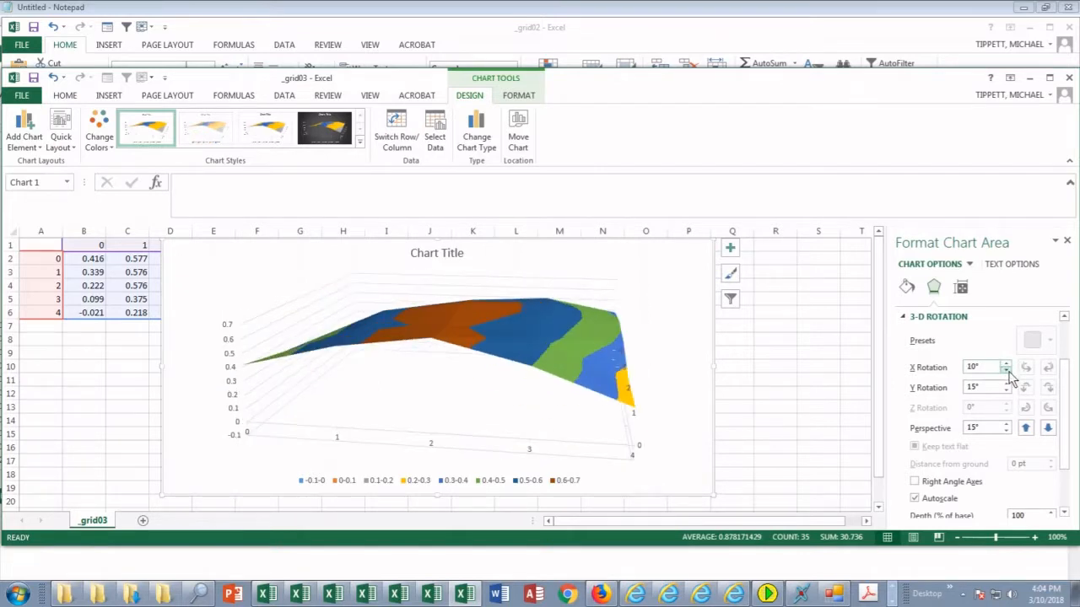
Increase the _grid03 surface chart's X rotation to 130°
{"action": "left_click", "coordinate": [1006, 364]}
{"action": "left_click", "coordinate": [1005, 364]}
{"action": "left_click", "coordinate": [1006, 364]}
{"action": "left_click", "coordinate": [1006, 365]}
{"action": "left_click", "coordinate": [1006, 364]}
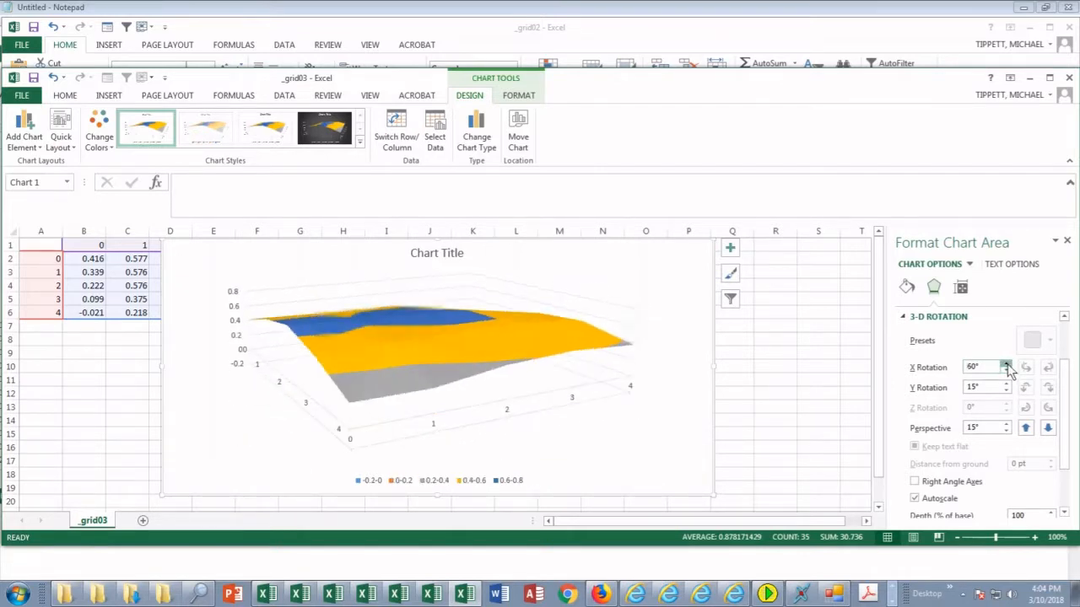
{"action": "left_click", "coordinate": [1006, 365]}
{"action": "left_click", "coordinate": [1007, 365]}
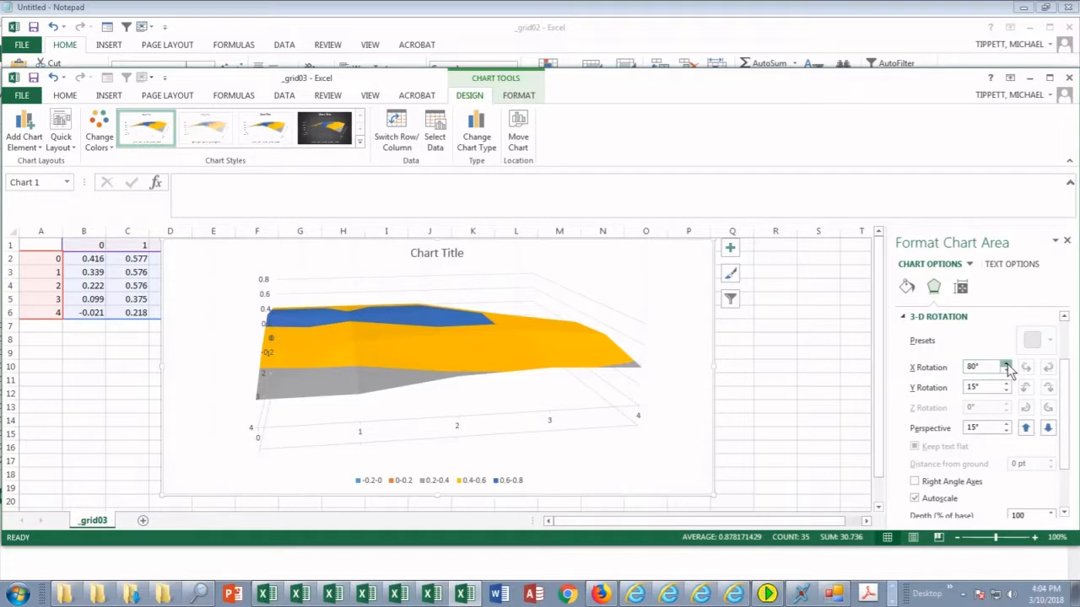
{"action": "left_click", "coordinate": [1005, 364]}
{"action": "left_click", "coordinate": [1006, 364]}
{"action": "left_click", "coordinate": [1005, 364]}
{"action": "left_click", "coordinate": [1005, 364]}
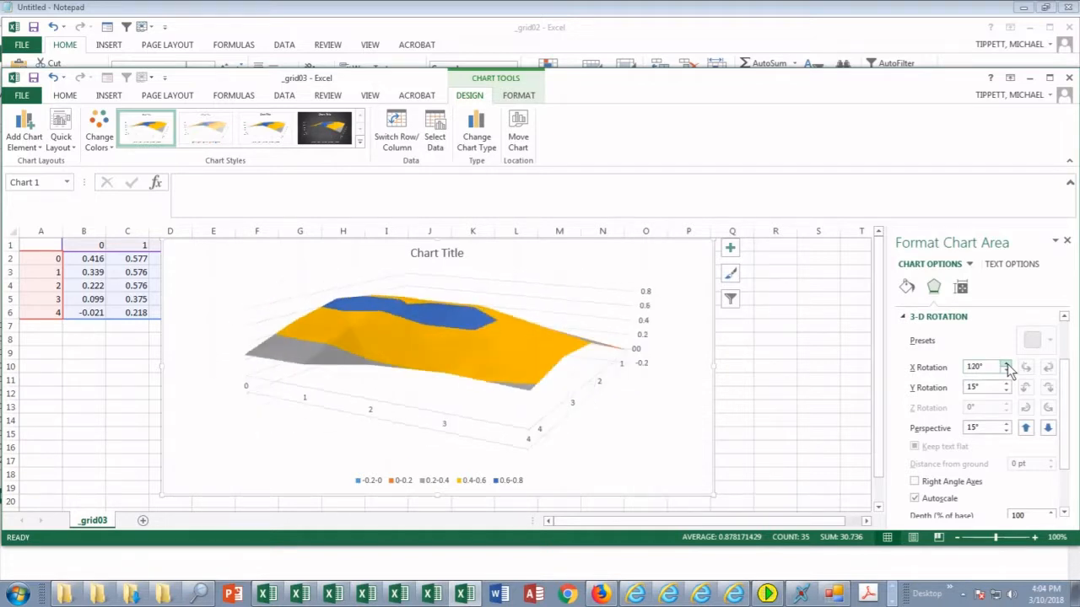
{"action": "left_click", "coordinate": [1006, 366]}
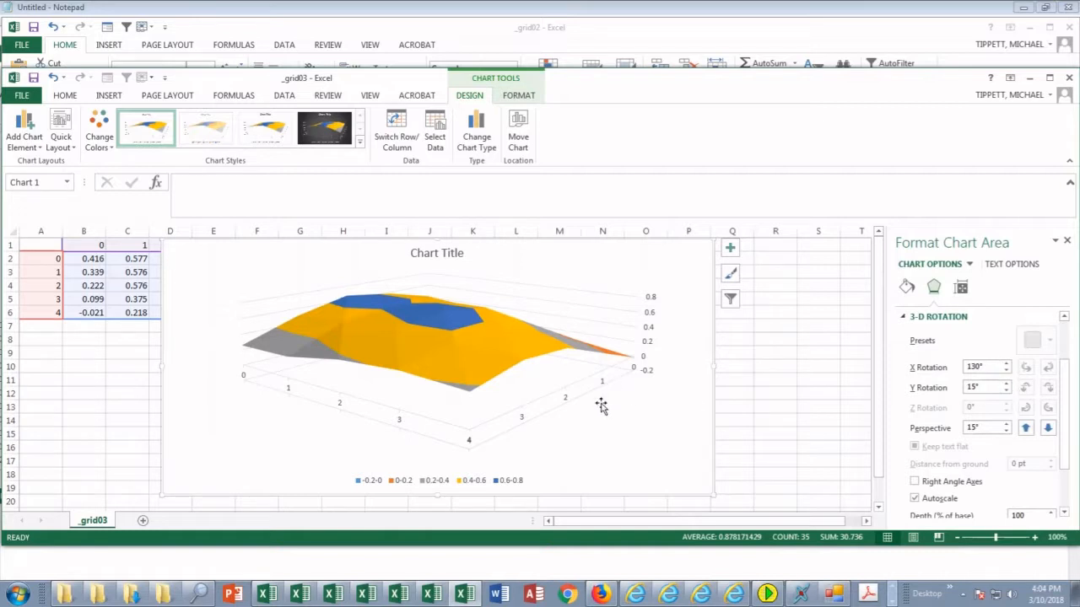
Move the _grid03 chart to begin around column H, clear of the data in A1:F6
{"action": "left_click", "coordinate": [628, 451]}
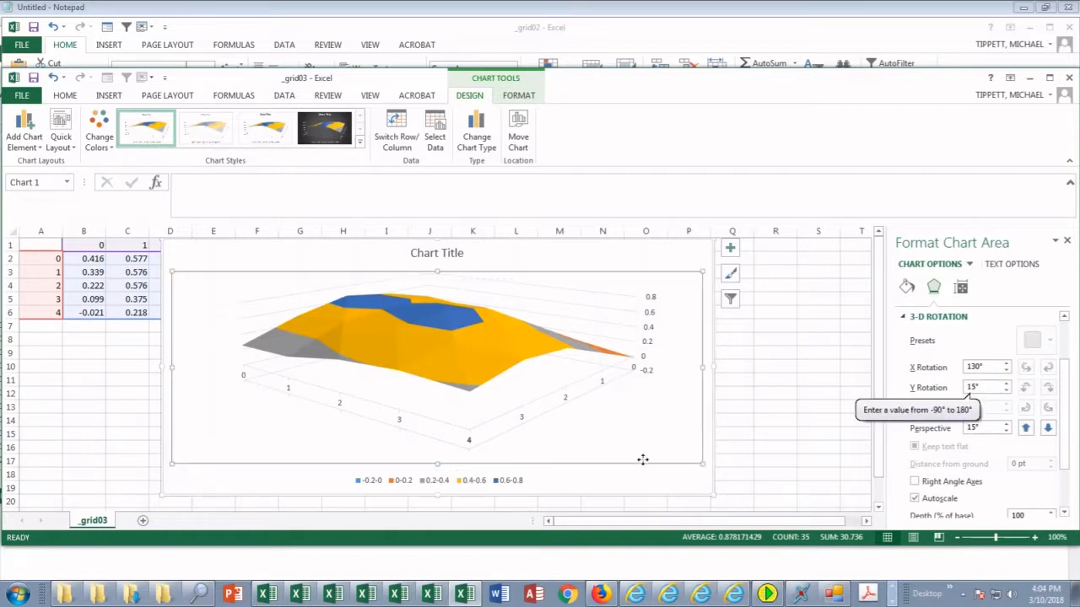
{"action": "left_click_drag", "start_coordinate": [655, 481], "coordinate": [810, 487]}
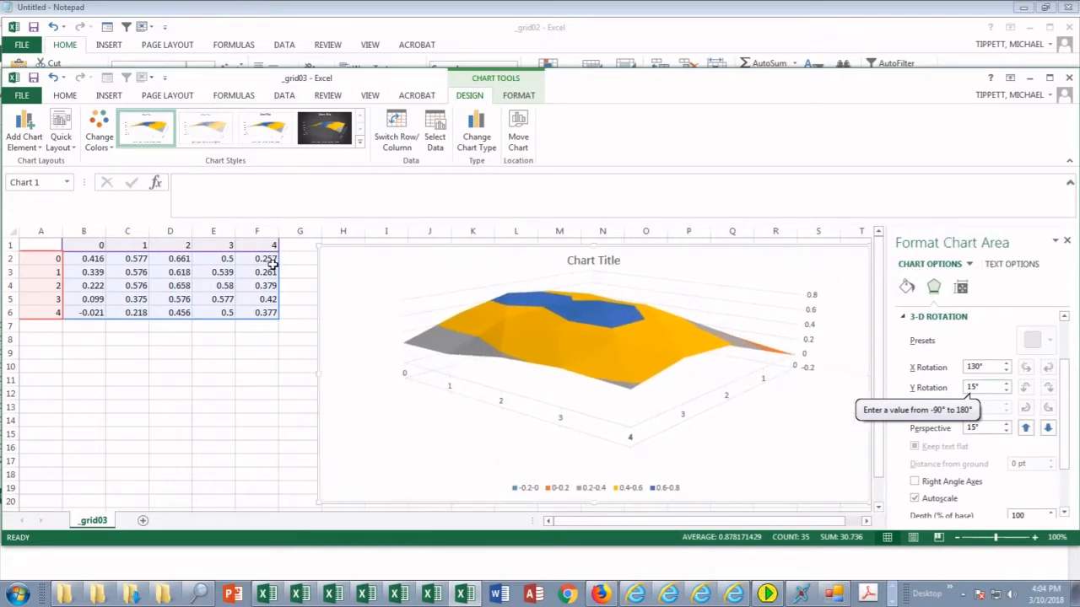